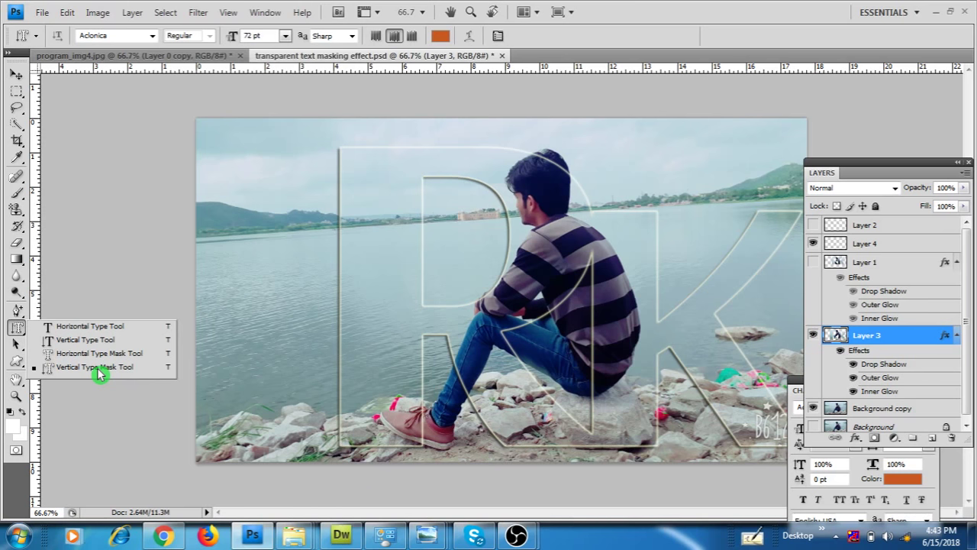
Examine the finished NATURE text effect in program_img4.jpg, then return to the lake photo's text masking example
{"action": "left_click", "coordinate": [147, 61]}
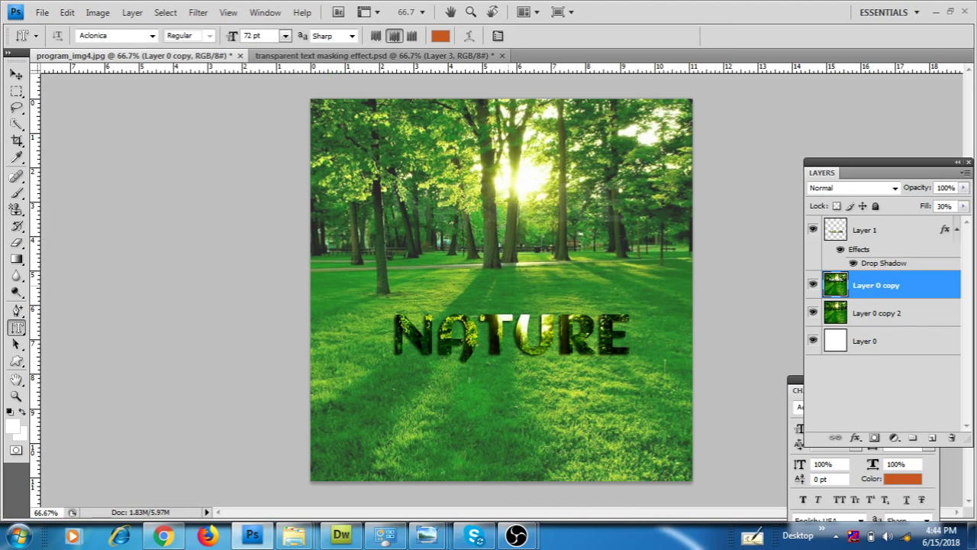
{"action": "left_click", "coordinate": [310, 57]}
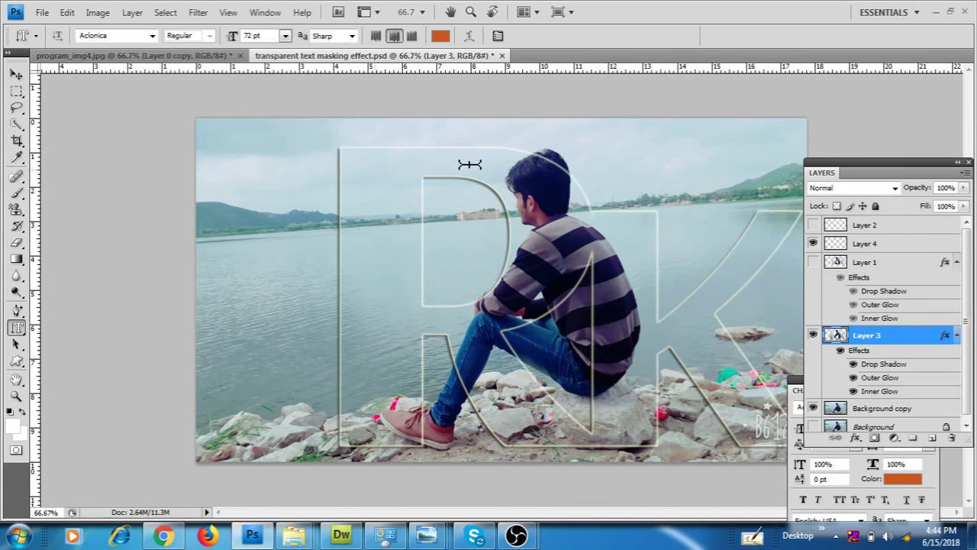
Open the lake photo IMG-20180124-WA0015.jpg from the pic-ps folder inside psvideo on drive E
{"action": "left_click", "coordinate": [43, 13]}
{"action": "left_click", "coordinate": [57, 44]}
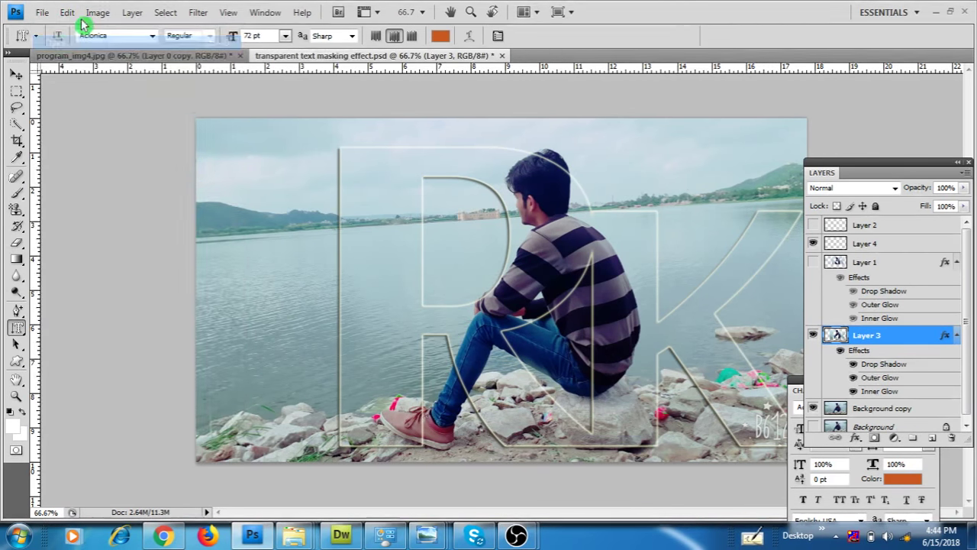
{"action": "left_click", "coordinate": [325, 229]}
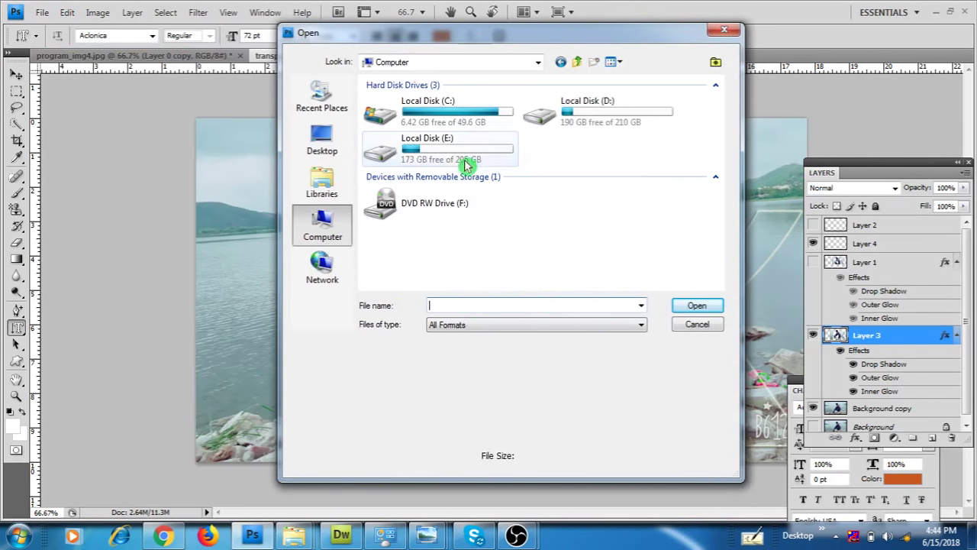
{"action": "double_click", "coordinate": [438, 152]}
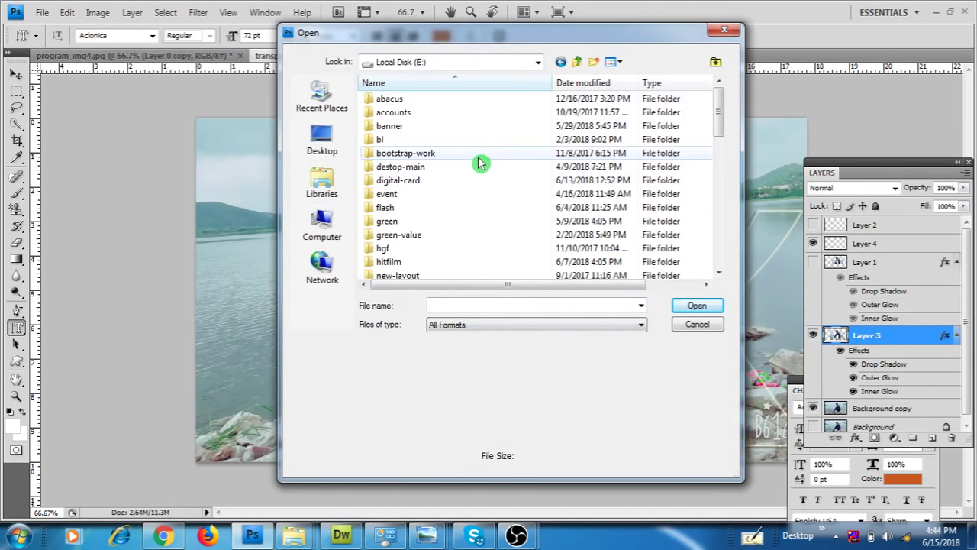
{"action": "scroll", "coordinate": [478, 157], "scroll_direction": "down", "scroll_amount": 6}
{"action": "double_click", "coordinate": [418, 125]}
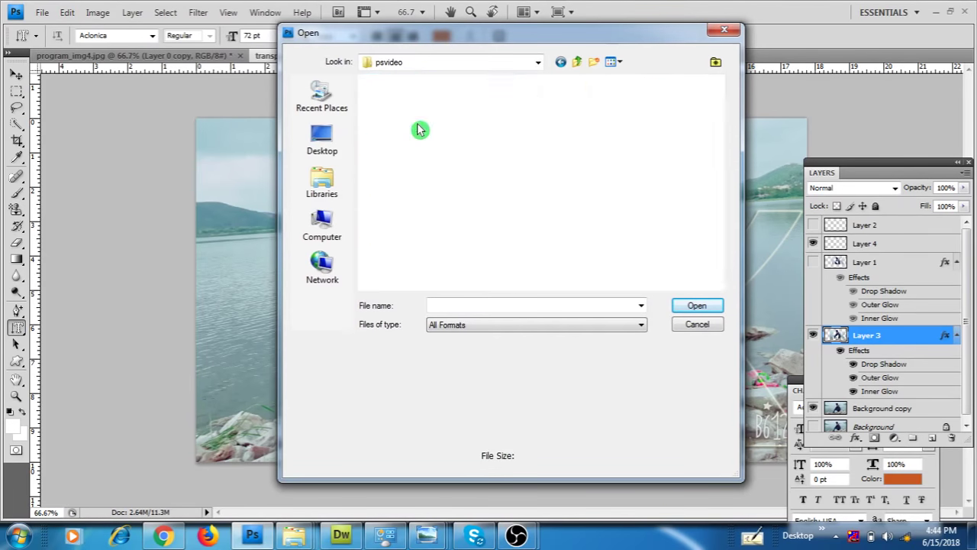
{"action": "double_click", "coordinate": [618, 222]}
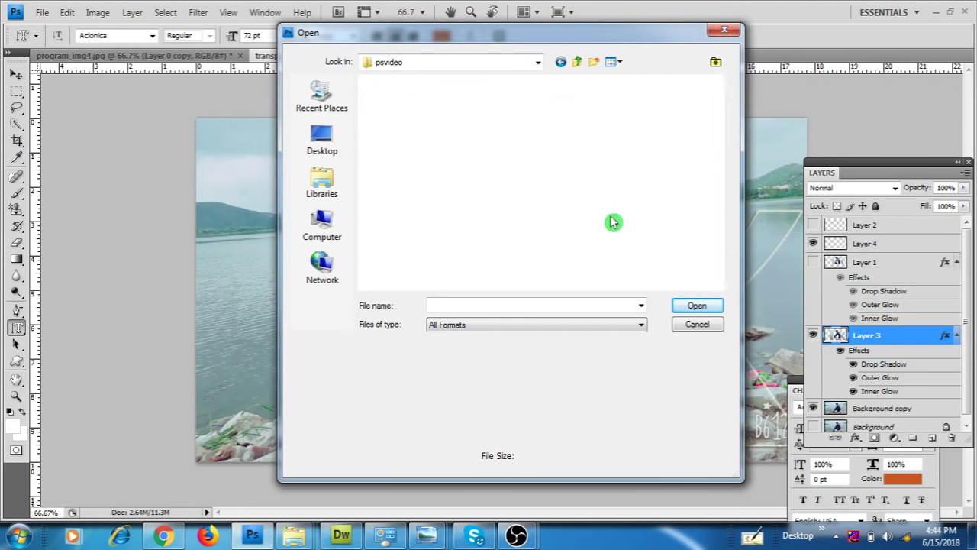
{"action": "left_click_drag", "start_coordinate": [718, 97], "coordinate": [717, 233]}
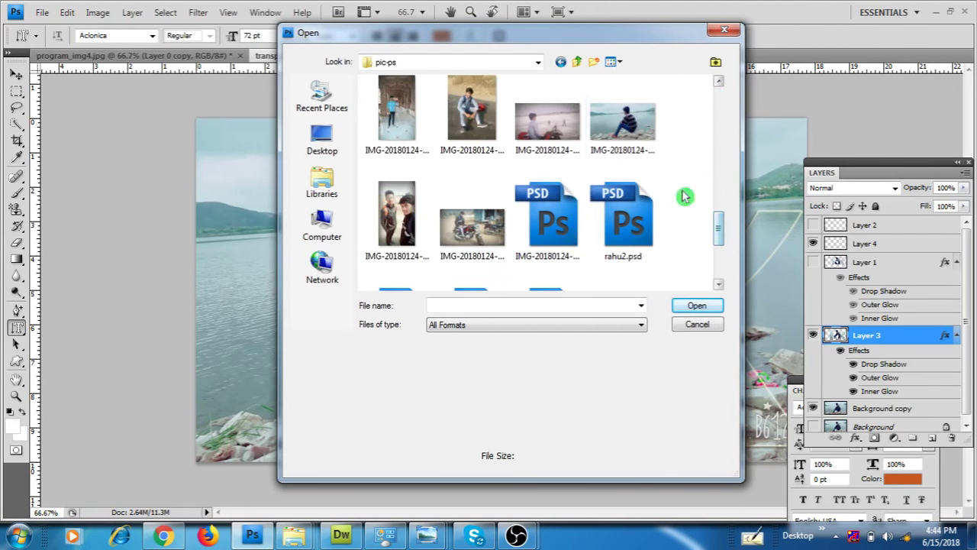
{"action": "left_click", "coordinate": [623, 122]}
{"action": "left_click", "coordinate": [689, 305]}
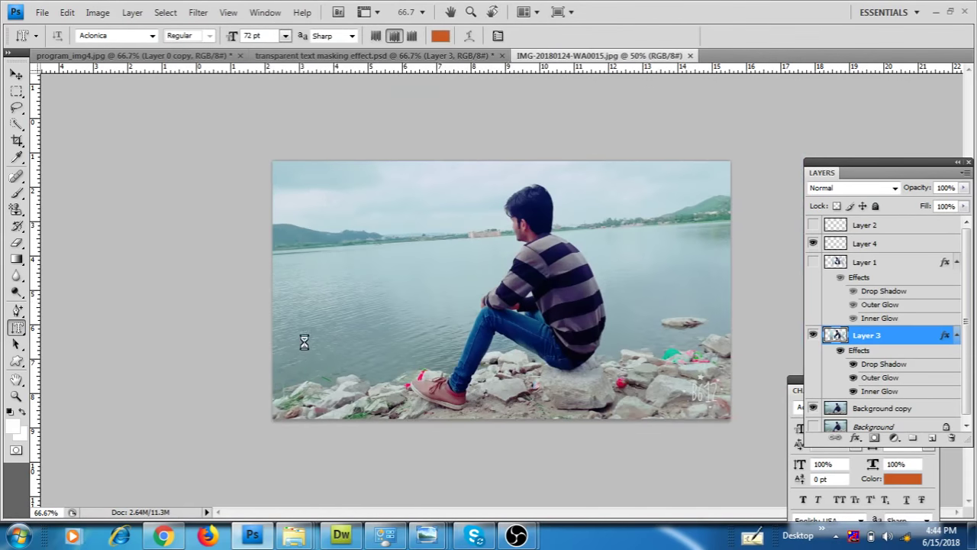
Enter the text RK at 800 pt over the lake with the Horizontal Type Mask Tool
{"action": "left_click_drag", "start_coordinate": [17, 326], "coordinate": [88, 353]}
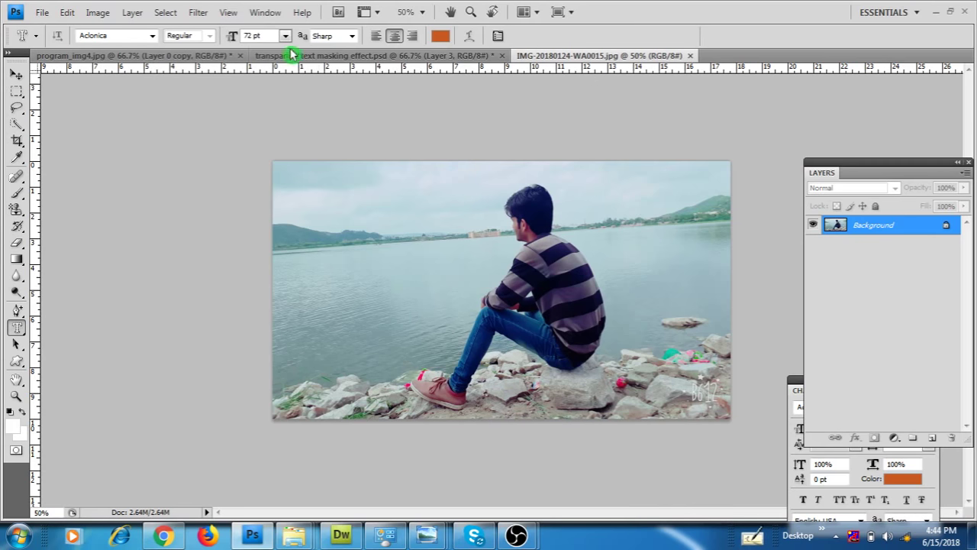
{"action": "left_click_drag", "start_coordinate": [252, 35], "coordinate": [227, 35]}
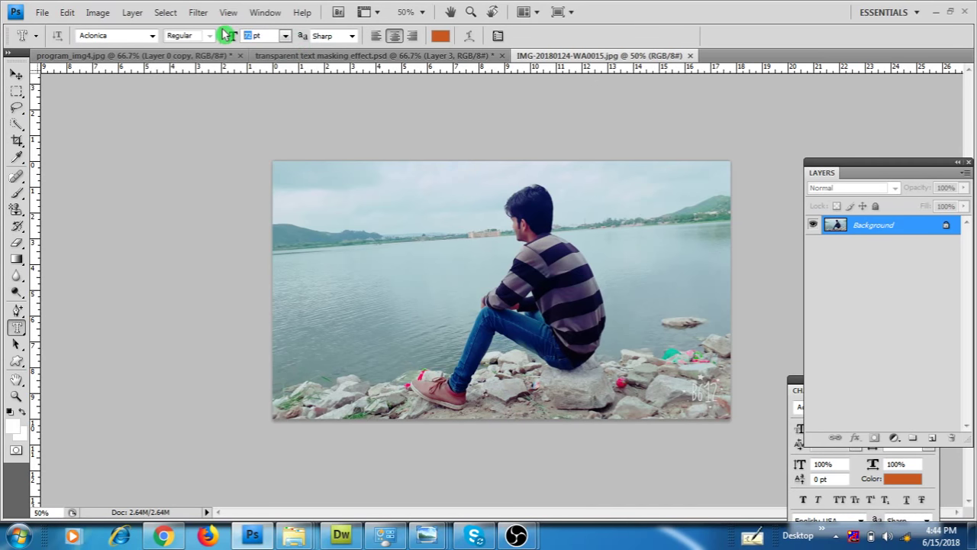
{"action": "type", "text": "800"}
{"action": "left_click", "coordinate": [227, 35]}
{"action": "left_click", "coordinate": [407, 330]}
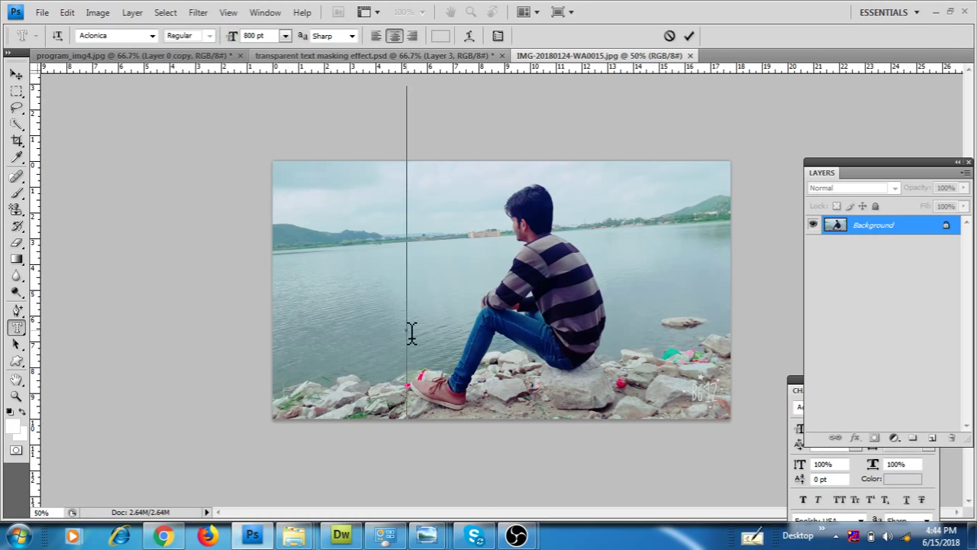
{"action": "type", "text": "RK"}
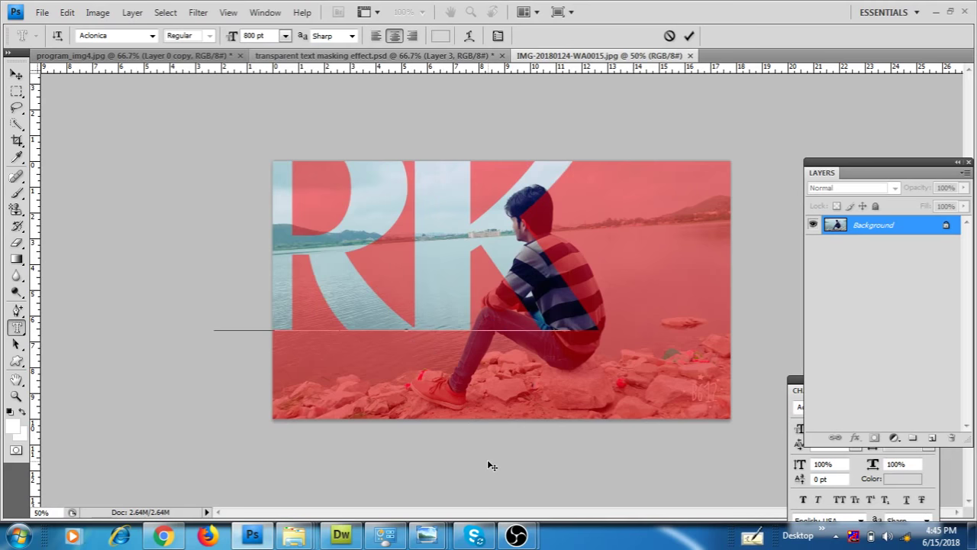
Set the mask letter R to 900 pt, position the lettering over the seated man and commit it as a selection
{"action": "left_click_drag", "start_coordinate": [488, 464], "coordinate": [618, 516]}
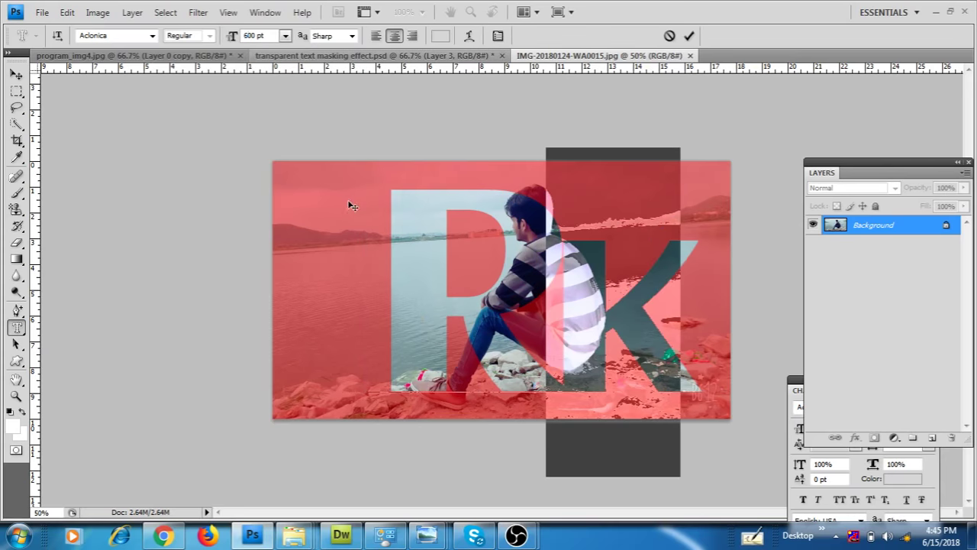
{"action": "left_click_drag", "start_coordinate": [402, 262], "coordinate": [521, 265]}
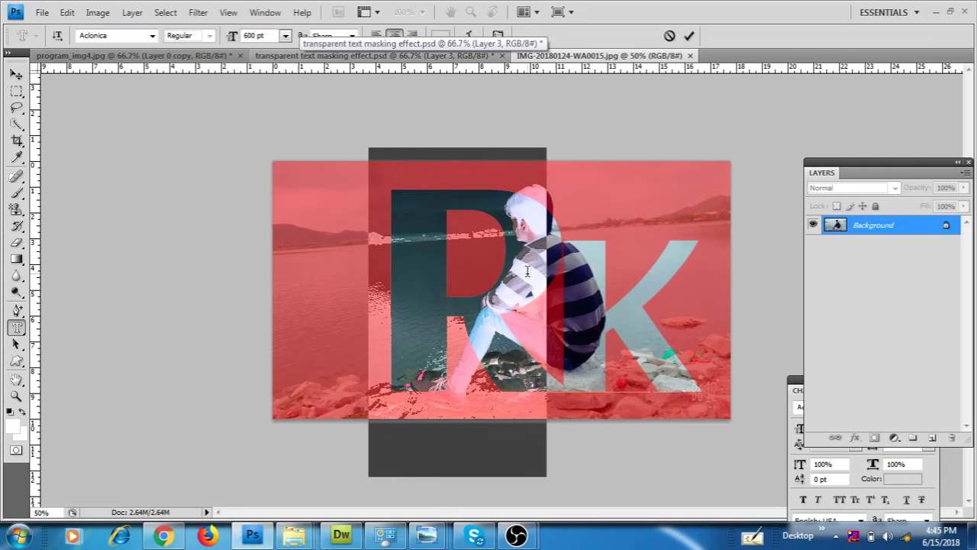
{"action": "double_click", "coordinate": [251, 37]}
{"action": "type", "text": "600"}
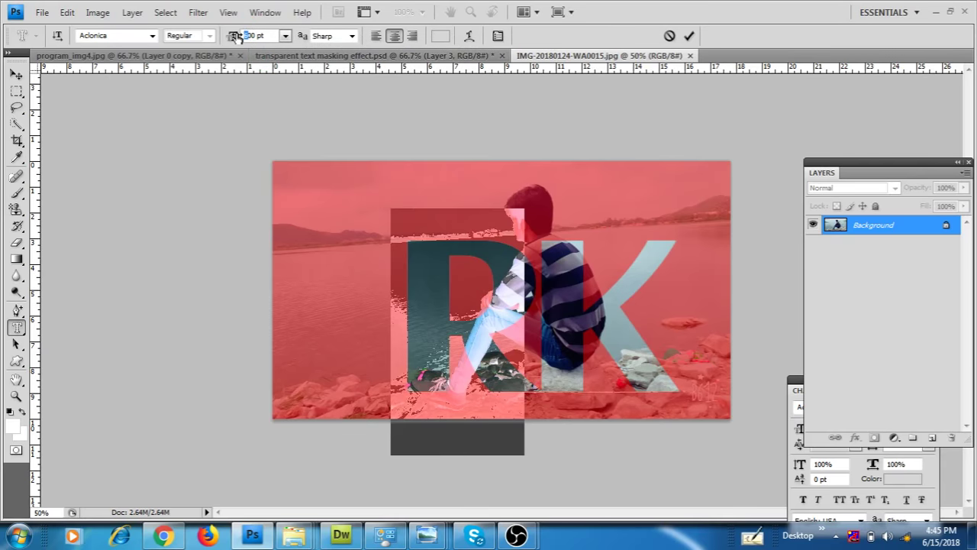
{"action": "type", "text": "9"}
{"action": "mouse_move", "coordinate": [615, 502]}
{"action": "left_mouse_down"}
{"action": "mouse_move", "coordinate": [635, 496]}
{"action": "mouse_move", "coordinate": [624, 512]}
{"action": "left_mouse_up"}
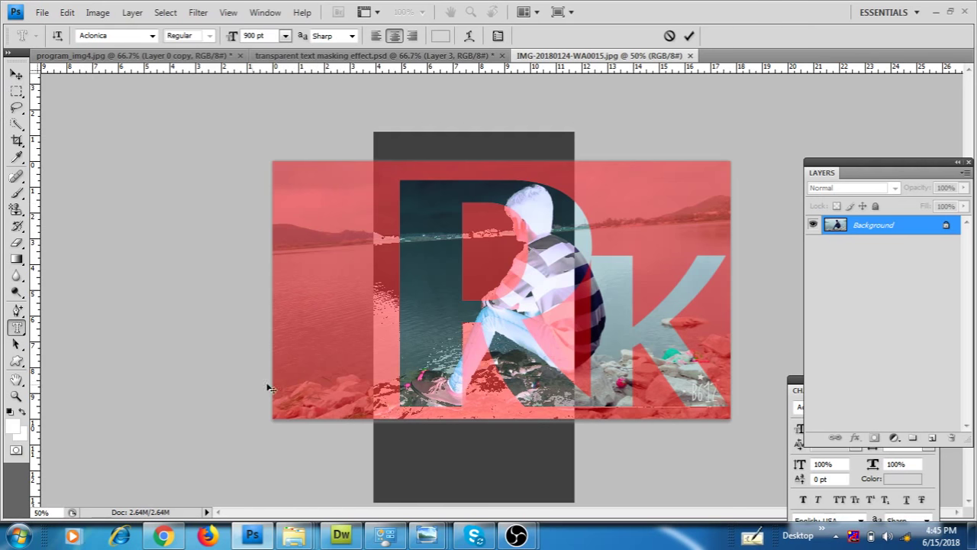
{"action": "left_click", "coordinate": [641, 274]}
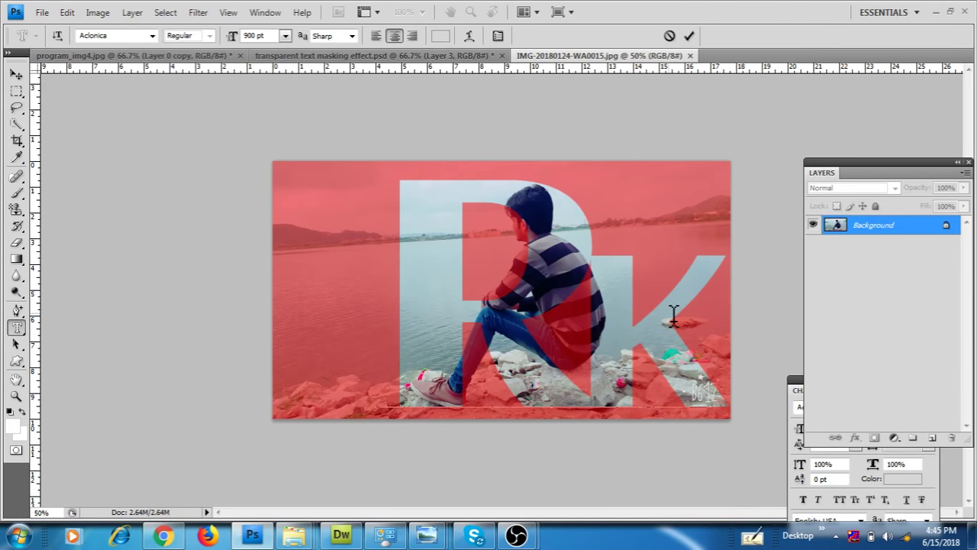
{"action": "key", "text": "ctrl+Return"}
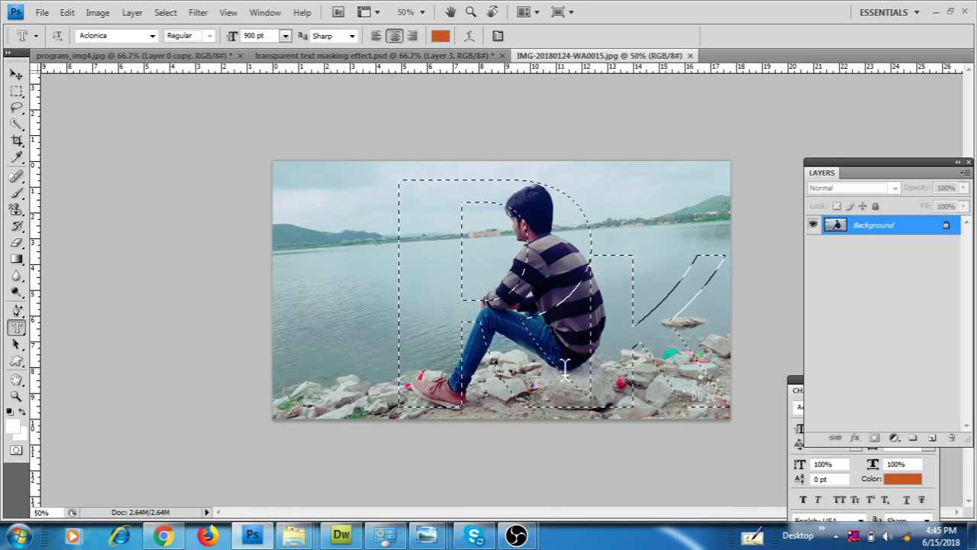
Copy the letter-shaped selection to a new layer and check the cut-out by temporarily hiding the Background layer
{"action": "key", "text": "ctrl+plus"}
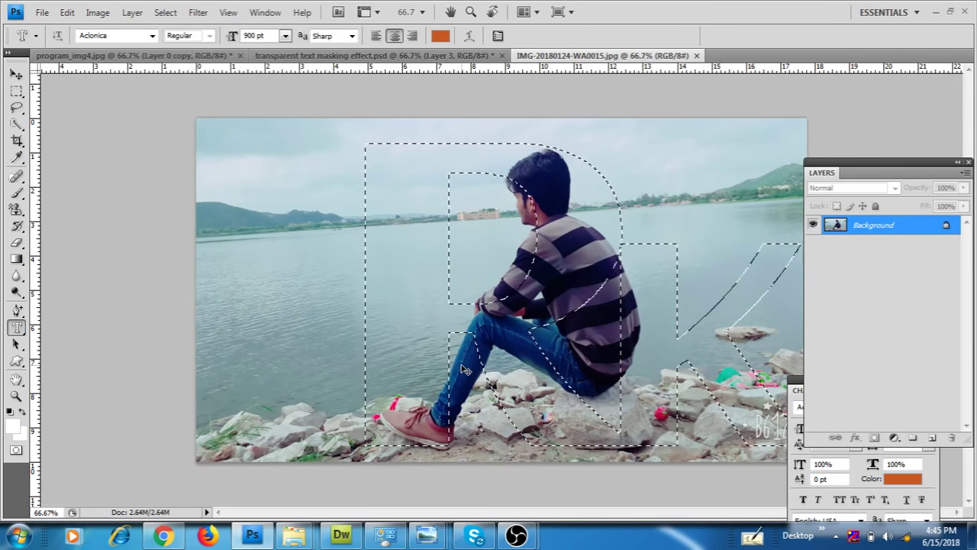
{"action": "key", "text": "ctrl+j"}
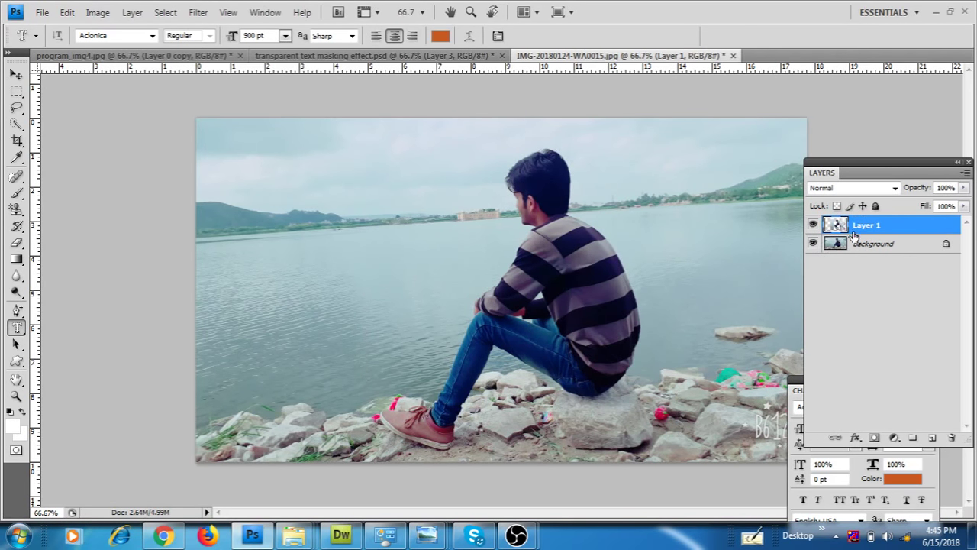
{"action": "left_click", "coordinate": [813, 244]}
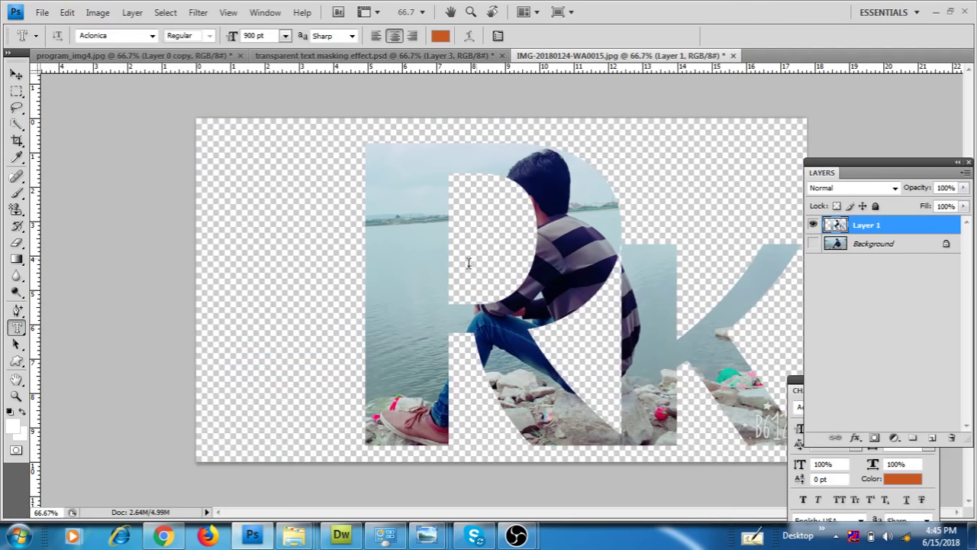
{"action": "left_click", "coordinate": [813, 243]}
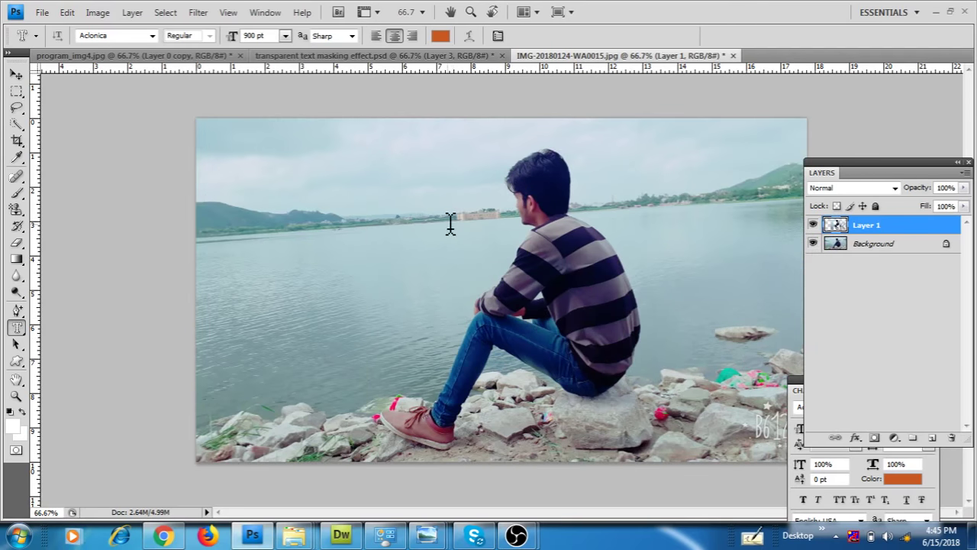
Apply Outer Glow, Drop Shadow and Inner Glow layer styles to the cut-out lettering on Layer 1
{"action": "double_click", "coordinate": [909, 232]}
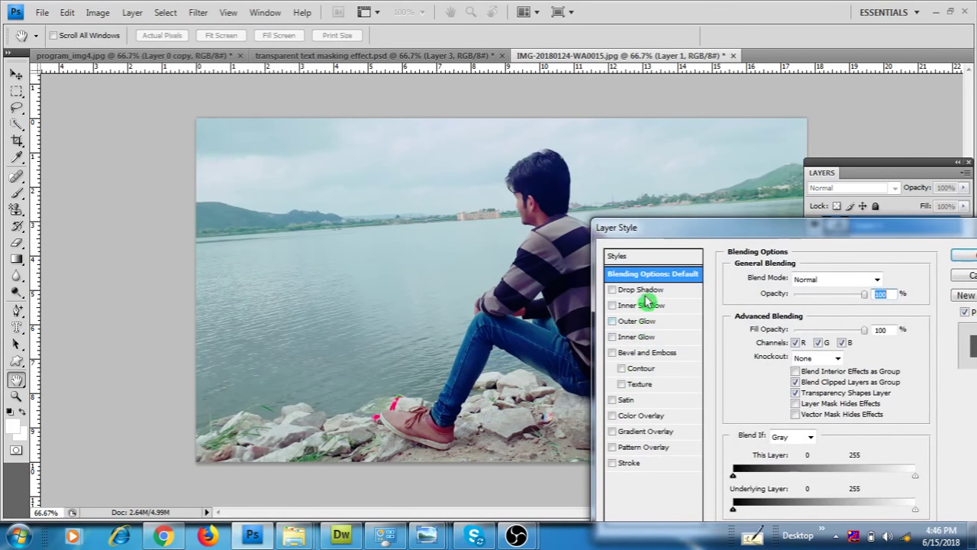
{"action": "left_click", "coordinate": [647, 322]}
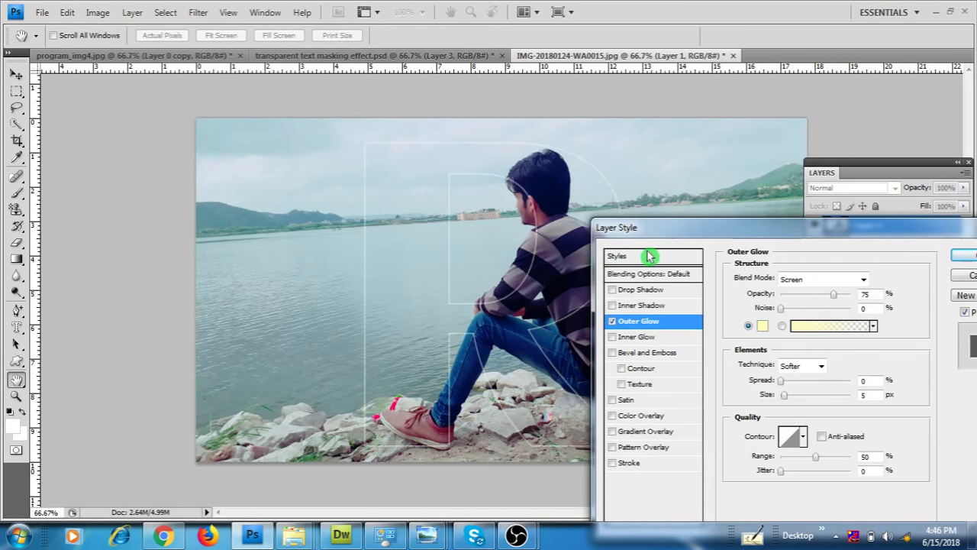
{"action": "left_click_drag", "start_coordinate": [702, 238], "coordinate": [596, 394]}
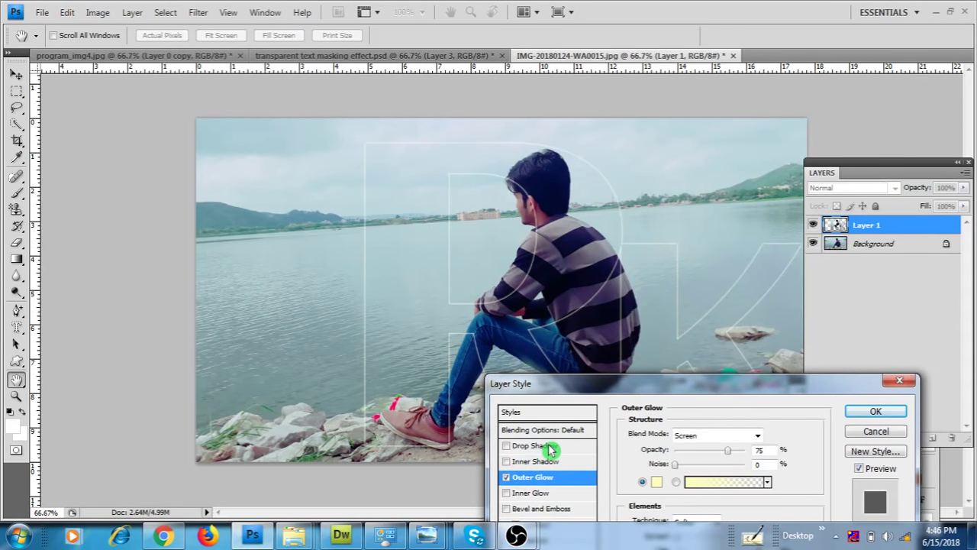
{"action": "left_click", "coordinate": [526, 445]}
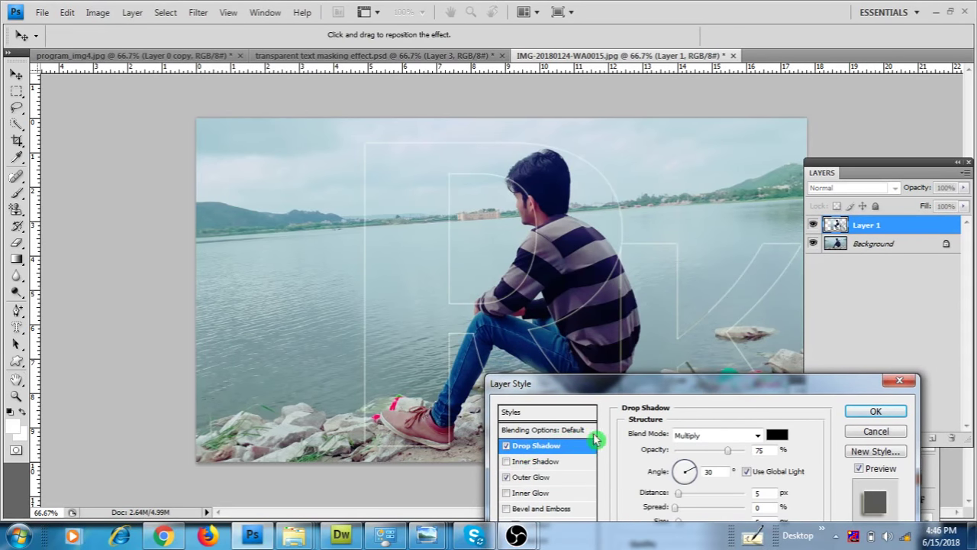
{"action": "left_click", "coordinate": [534, 492]}
{"action": "left_click", "coordinate": [872, 411]}
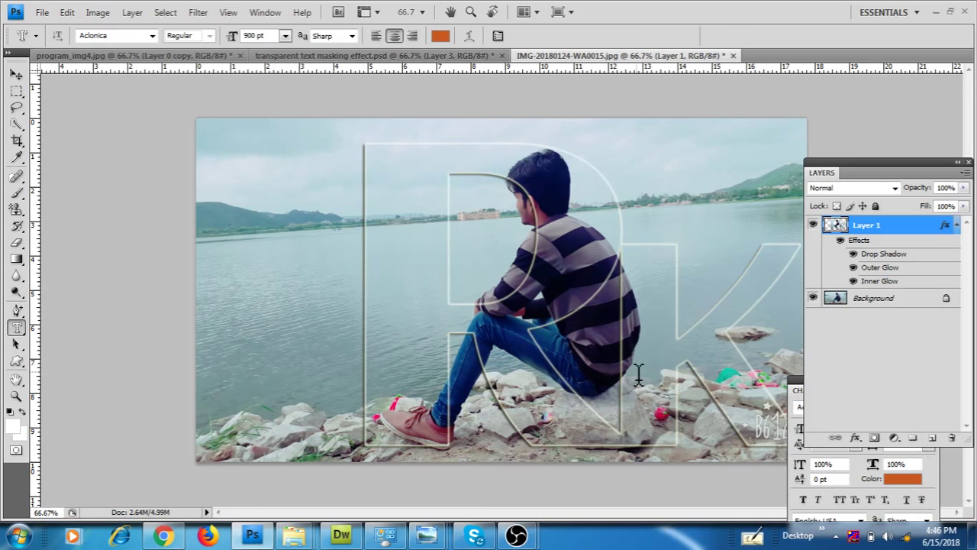
Open the rock island image 1268901.jpg from the pic-ps folder
{"action": "left_click", "coordinate": [296, 58]}
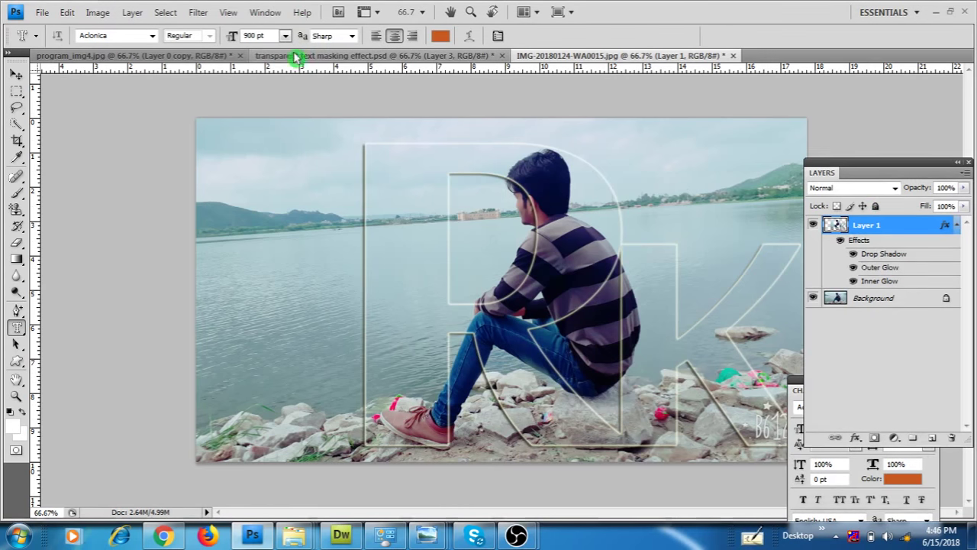
{"action": "left_click", "coordinate": [353, 58]}
{"action": "left_click", "coordinate": [42, 12]}
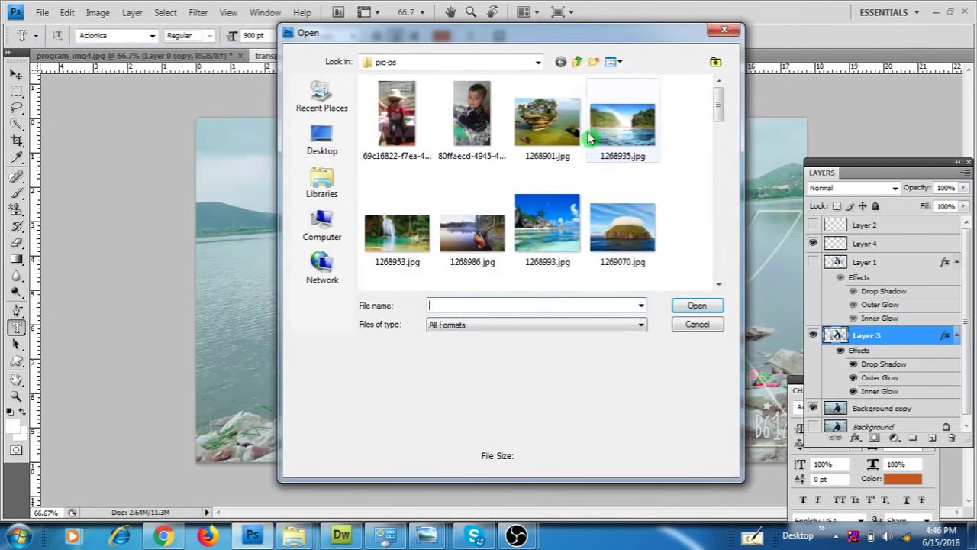
{"action": "left_click", "coordinate": [577, 134]}
{"action": "left_click", "coordinate": [696, 305]}
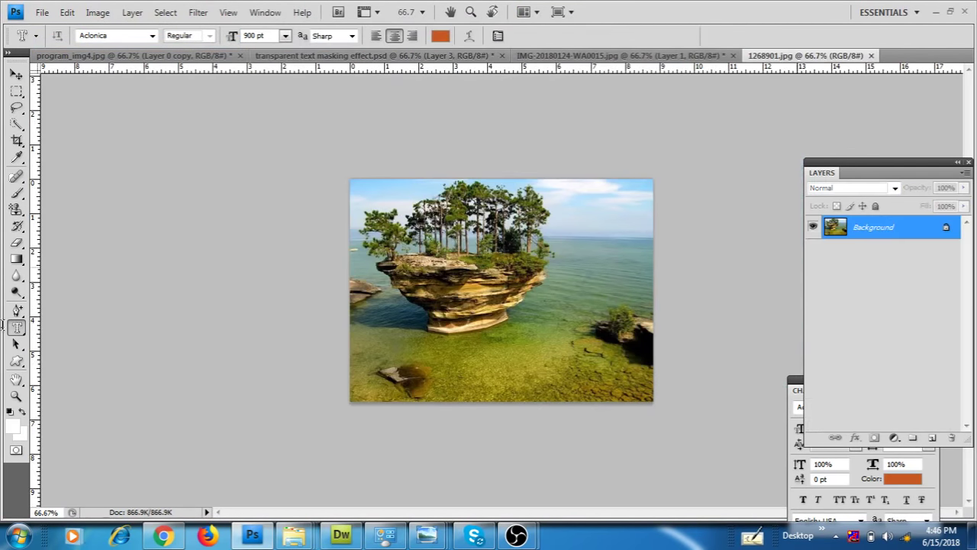
Create a 100 pt Photoshop text mask, position it across the rock island and commit it as a selection
{"action": "key", "text": "ctrl+plus"}
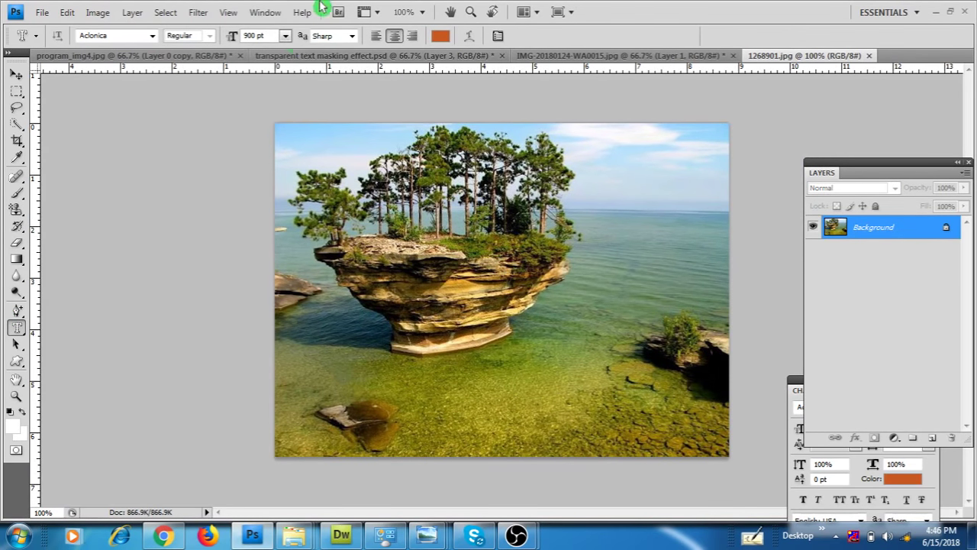
{"action": "left_click", "coordinate": [285, 35]}
{"action": "left_click", "coordinate": [246, 32]}
{"action": "type", "text": "100"}
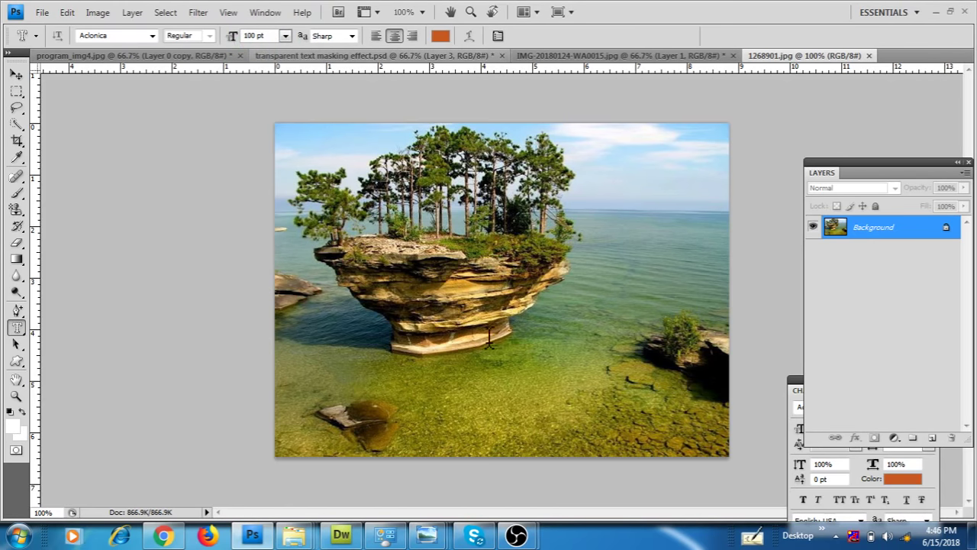
{"action": "left_click", "coordinate": [429, 326]}
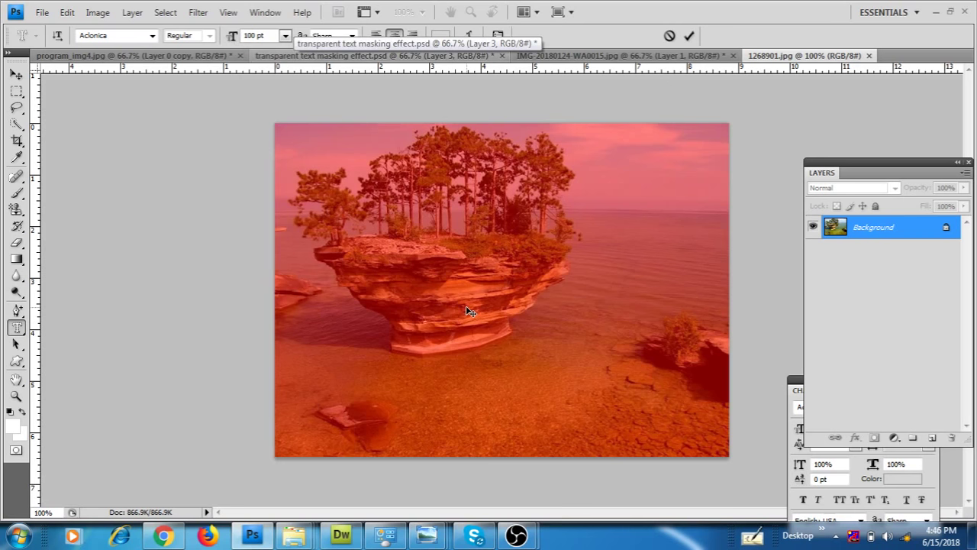
{"action": "type", "text": "P"}
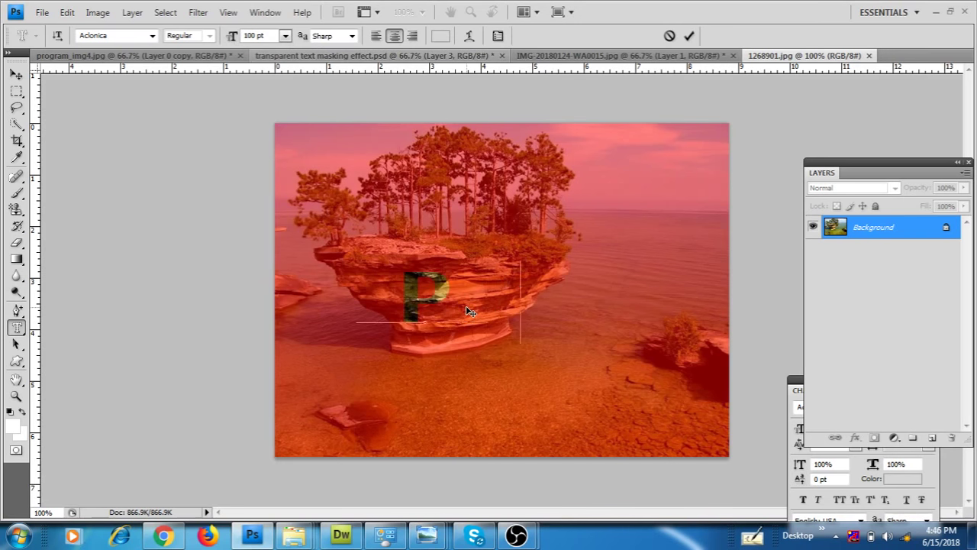
{"action": "type", "text": "hotoshop"}
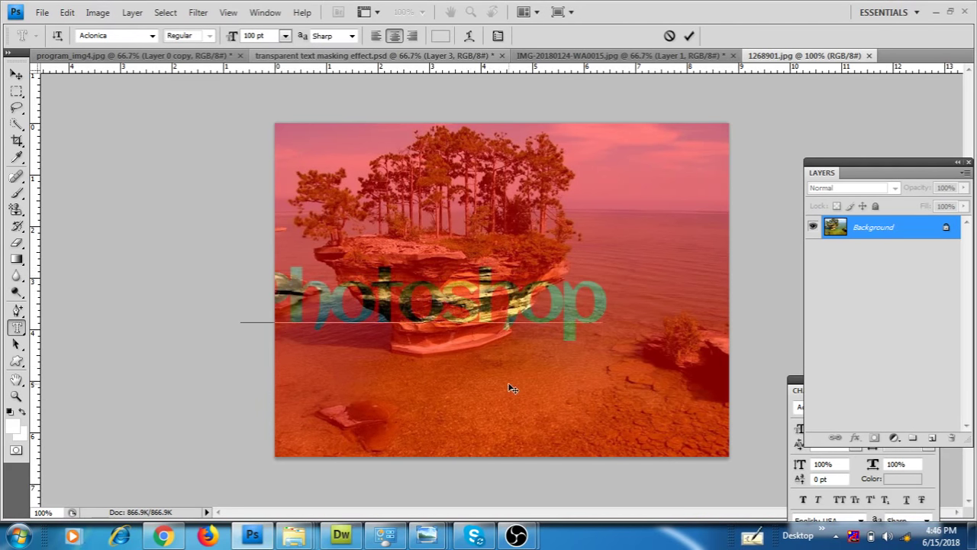
{"action": "left_click_drag", "start_coordinate": [532, 402], "coordinate": [607, 383]}
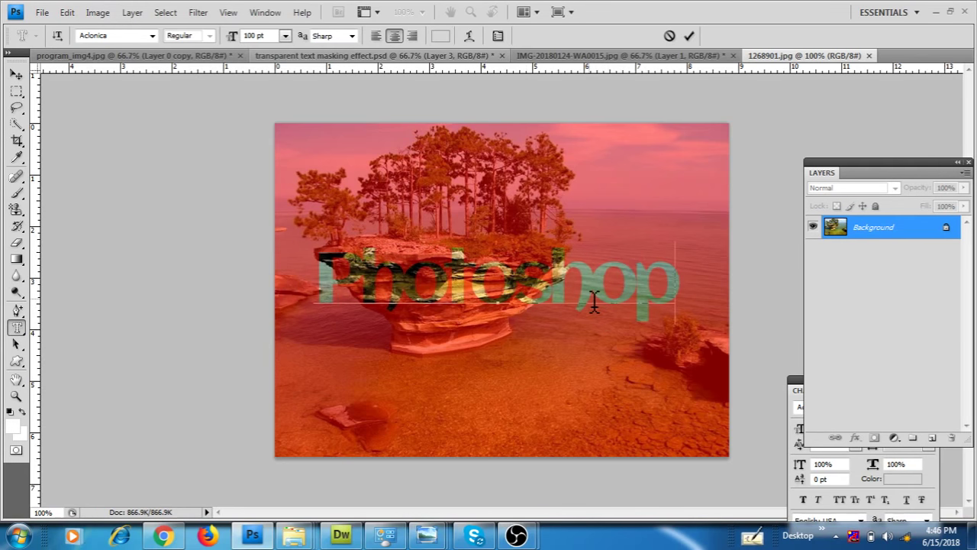
{"action": "left_click", "coordinate": [858, 229]}
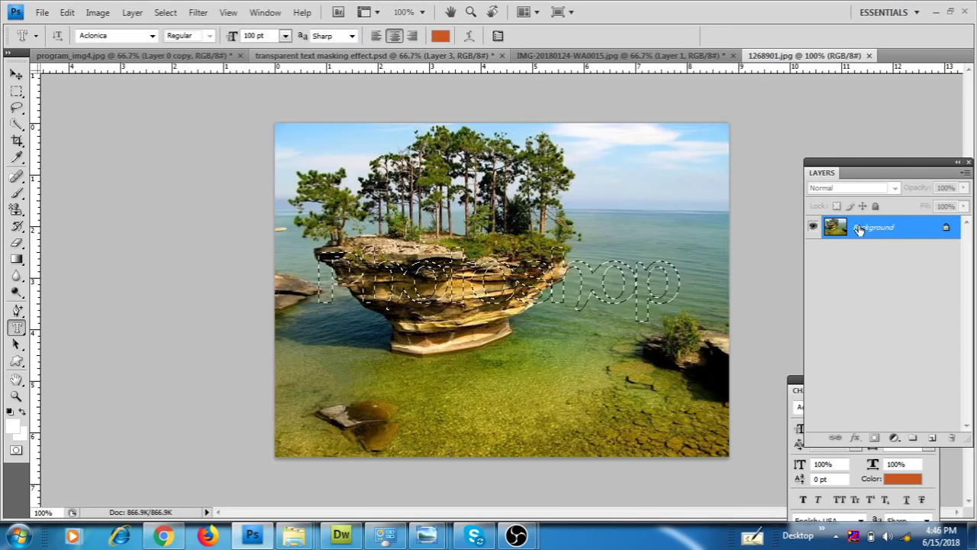
Copy the Photoshop-shaped selection to a new layer and check the cut-out by temporarily hiding the Background layer
{"action": "key", "text": "alt+BackSpace"}
{"action": "key", "text": "ctrl+d"}
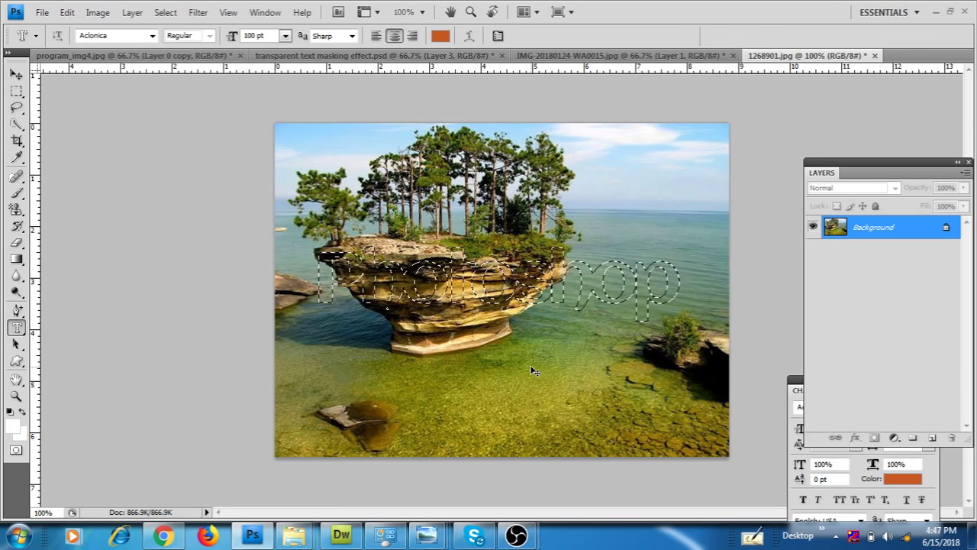
{"action": "key", "text": "ctrl+shift+alt+n"}
{"action": "key", "text": "ctrl+v"}
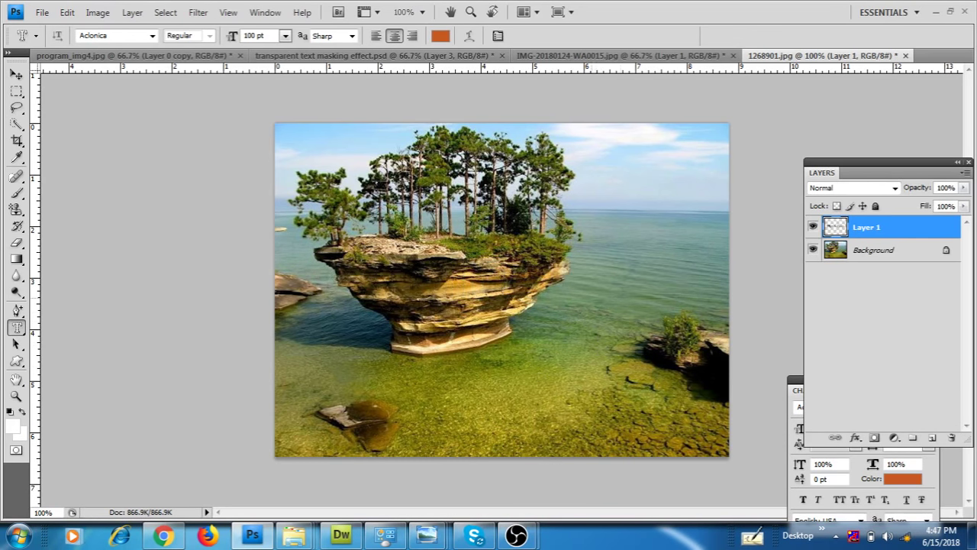
{"action": "left_click", "coordinate": [811, 253]}
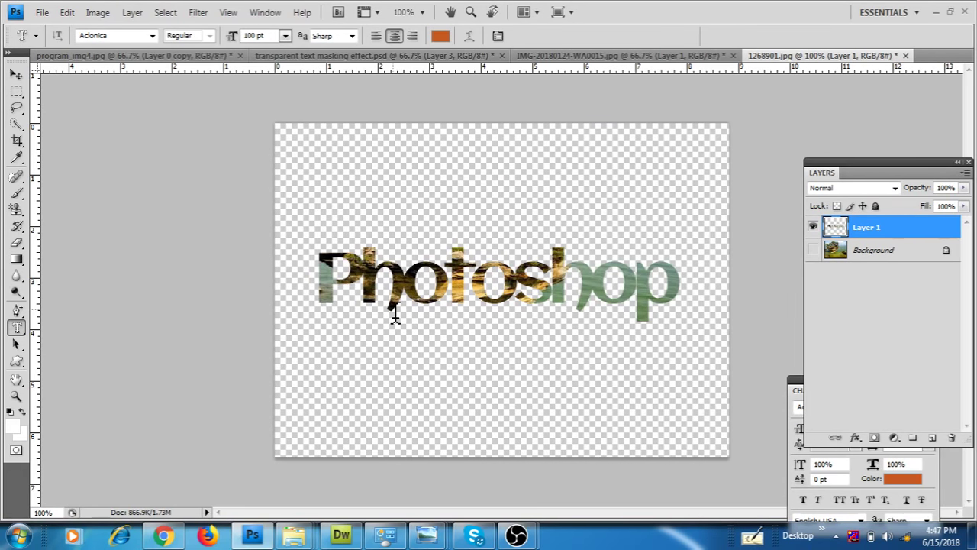
{"action": "left_click", "coordinate": [812, 251]}
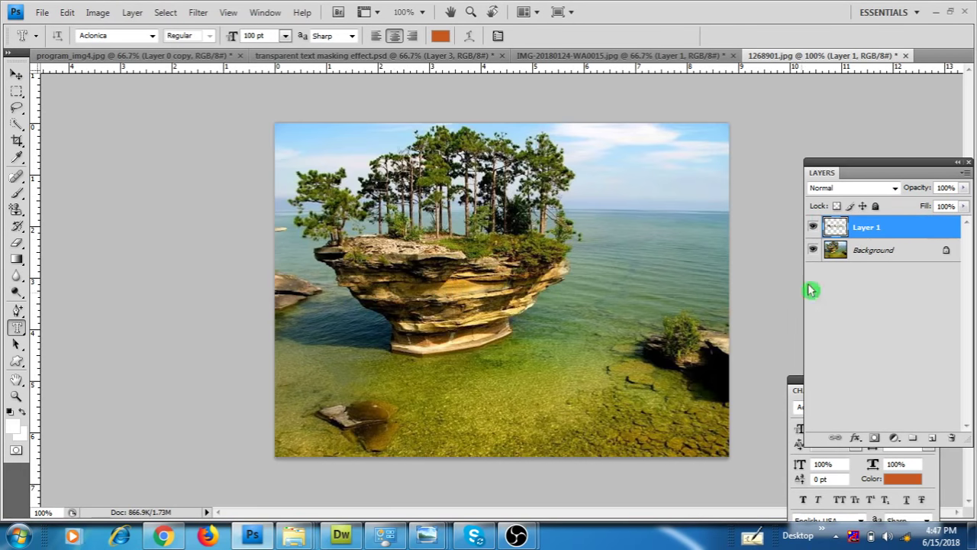
Apply Drop Shadow, Outer Glow and Inner Shadow layer styles to the Photoshop lettering on Layer 1
{"action": "double_click", "coordinate": [893, 227]}
{"action": "left_click", "coordinate": [551, 451]}
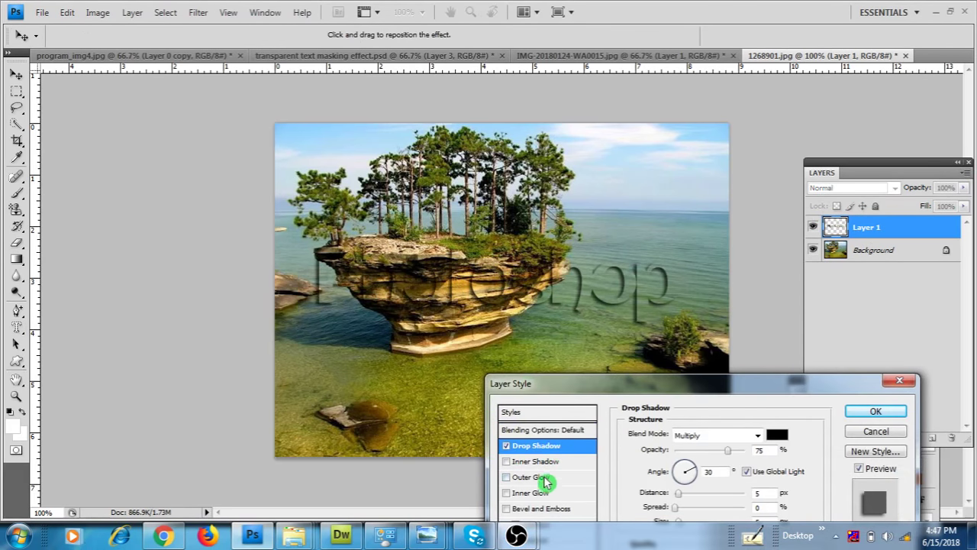
{"action": "left_click", "coordinate": [546, 477]}
{"action": "left_click", "coordinate": [536, 461]}
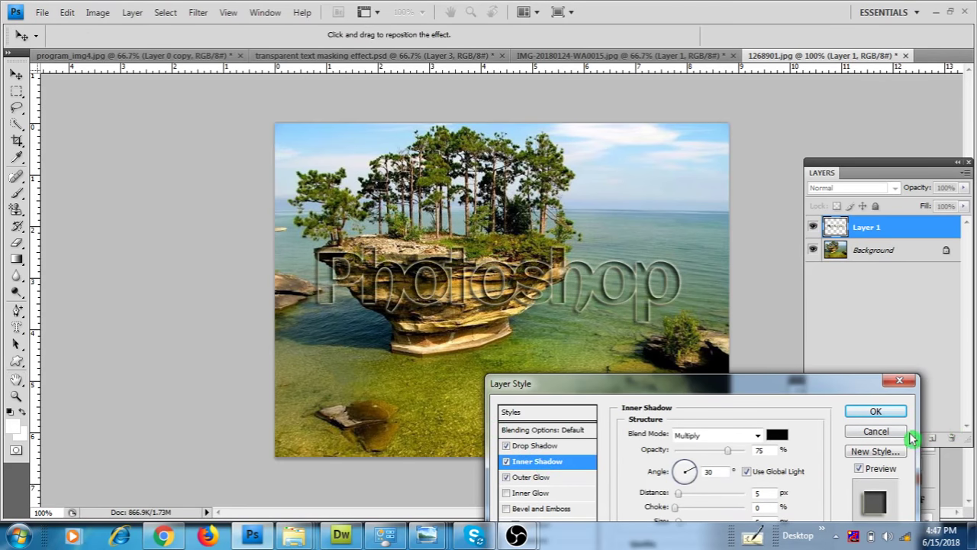
{"action": "left_click", "coordinate": [874, 410]}
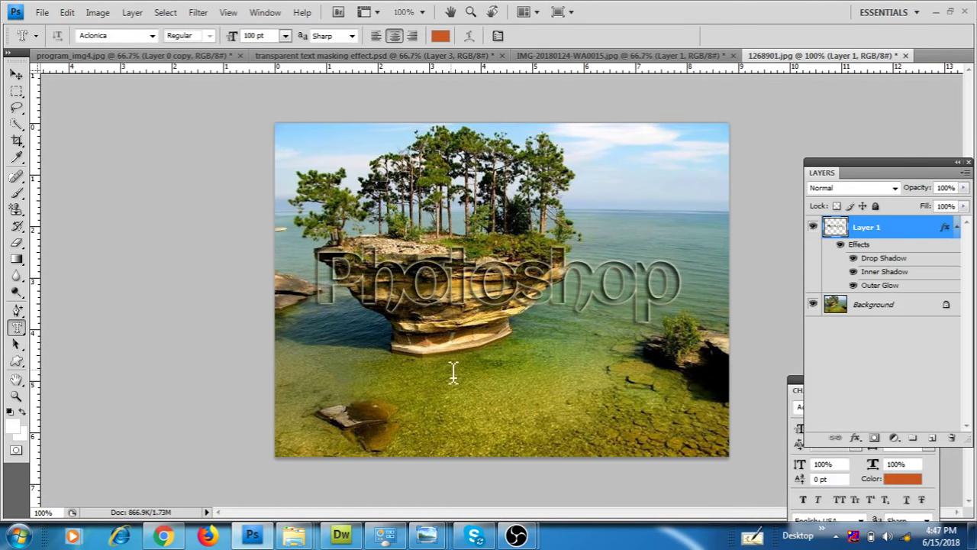
{"action": "left_click", "coordinate": [451, 396]}
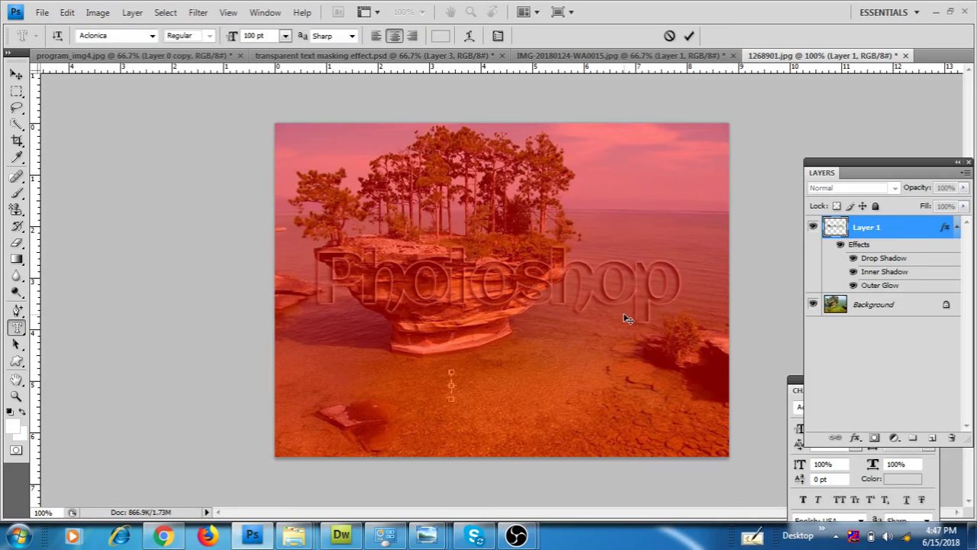
{"action": "left_click", "coordinate": [14, 76]}
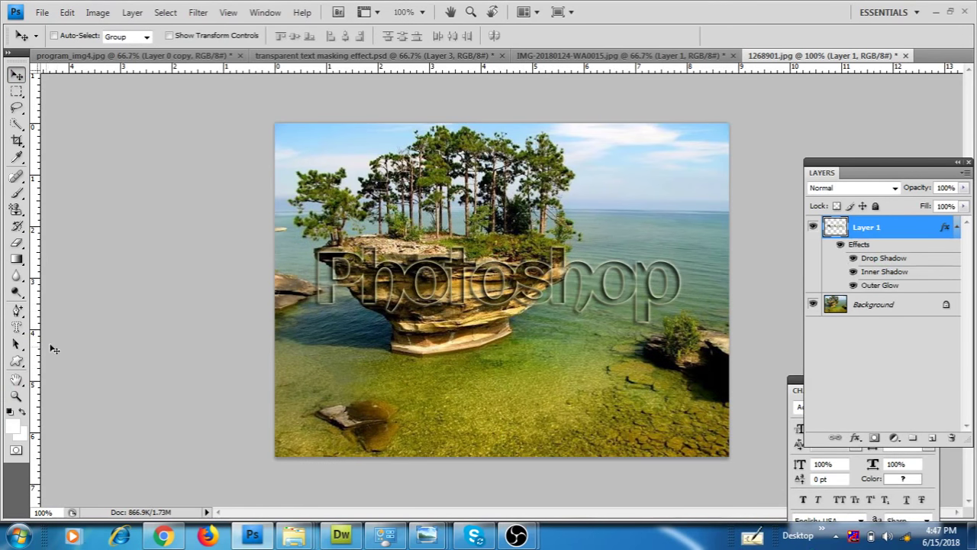
{"action": "left_click_drag", "start_coordinate": [17, 328], "coordinate": [67, 366]}
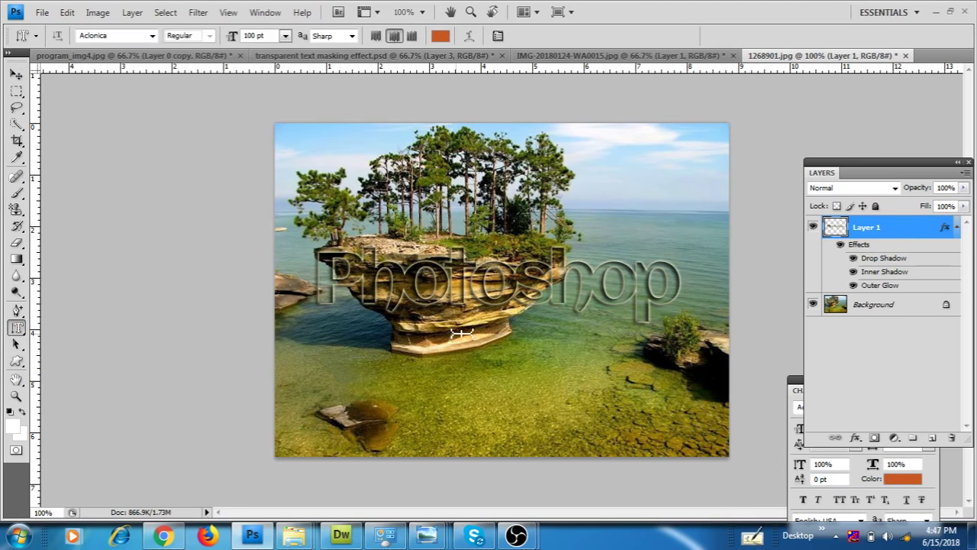
Hide Layer 1 and enter DESIGN across the rock island with the Horizontal Type Mask Tool
{"action": "left_click", "coordinate": [812, 227]}
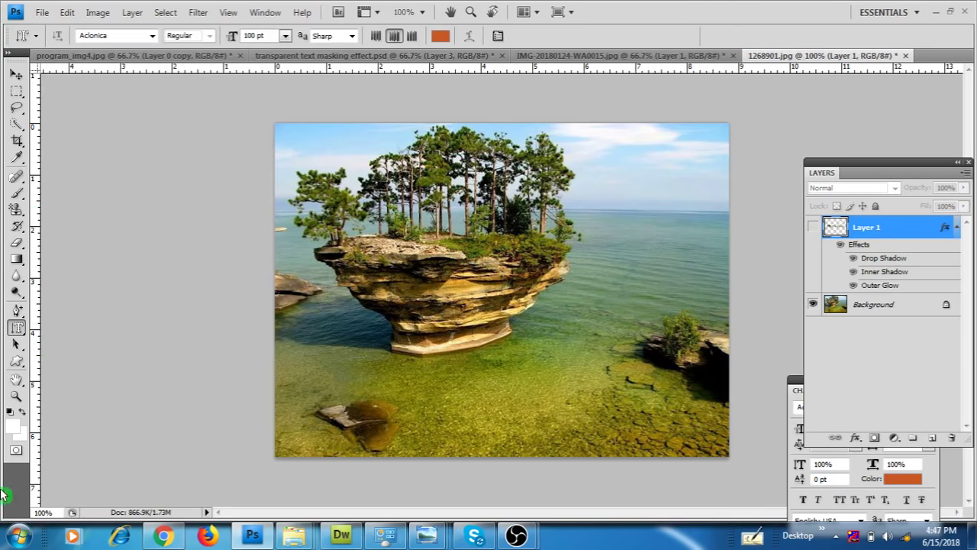
{"action": "left_click", "coordinate": [31, 332]}
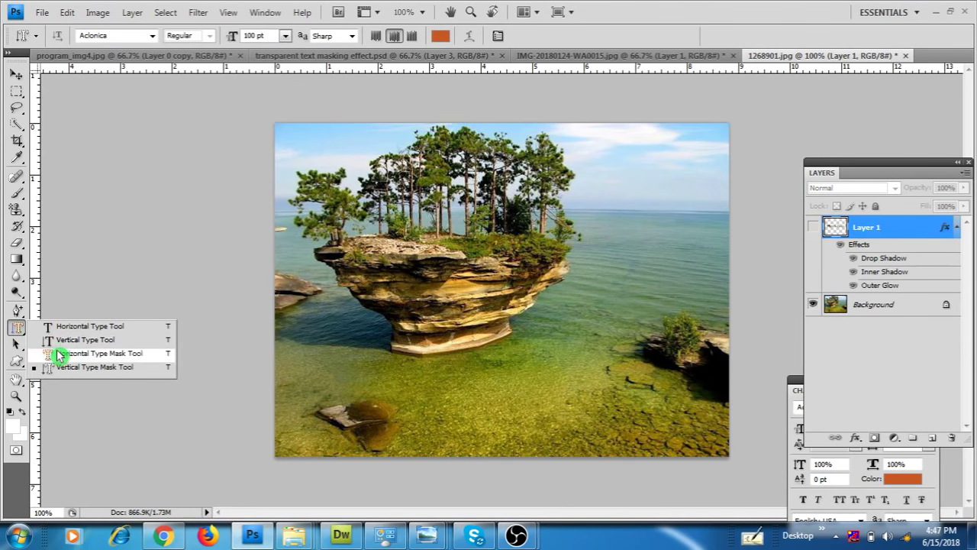
{"action": "left_click", "coordinate": [80, 353]}
{"action": "left_click", "coordinate": [445, 297]}
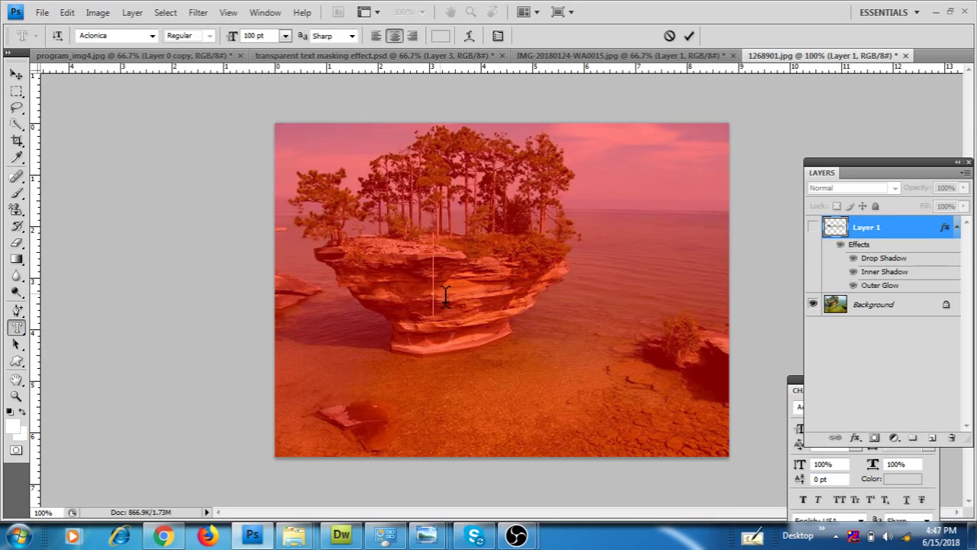
{"action": "type", "text": "DESIGN"}
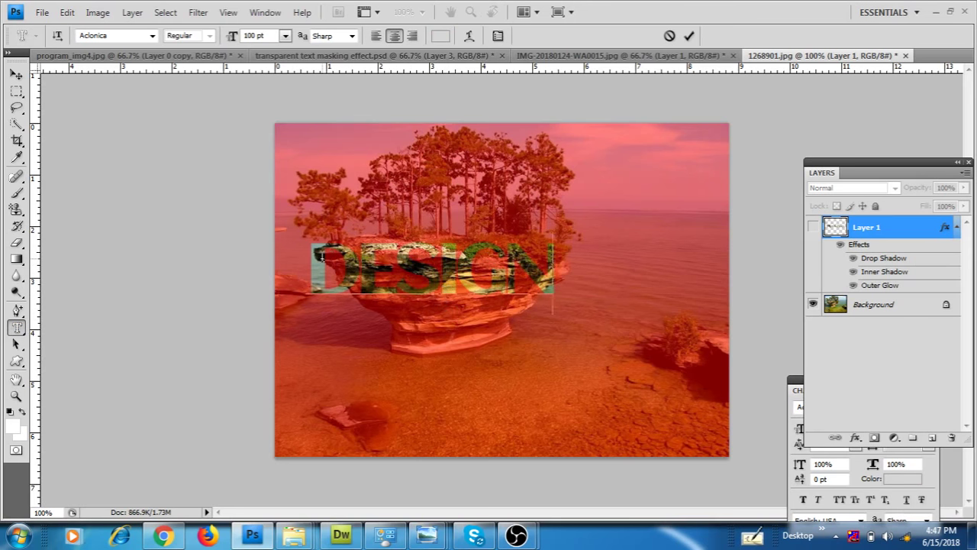
Warp the DESIGN mask text with the Arc style, center it over the island and commit it as a selection
{"action": "key", "text": "ctrl+a"}
{"action": "left_click", "coordinate": [469, 36]}
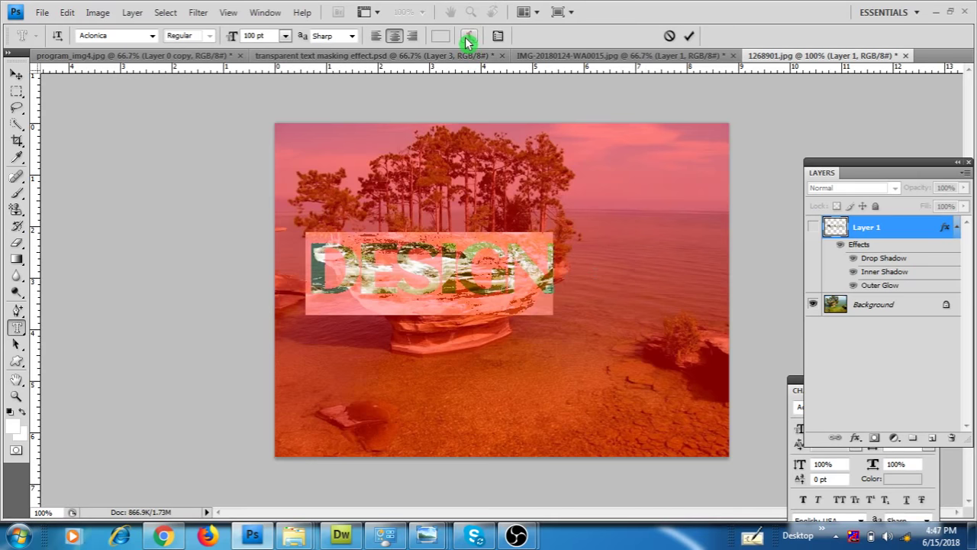
{"action": "left_click", "coordinate": [493, 145]}
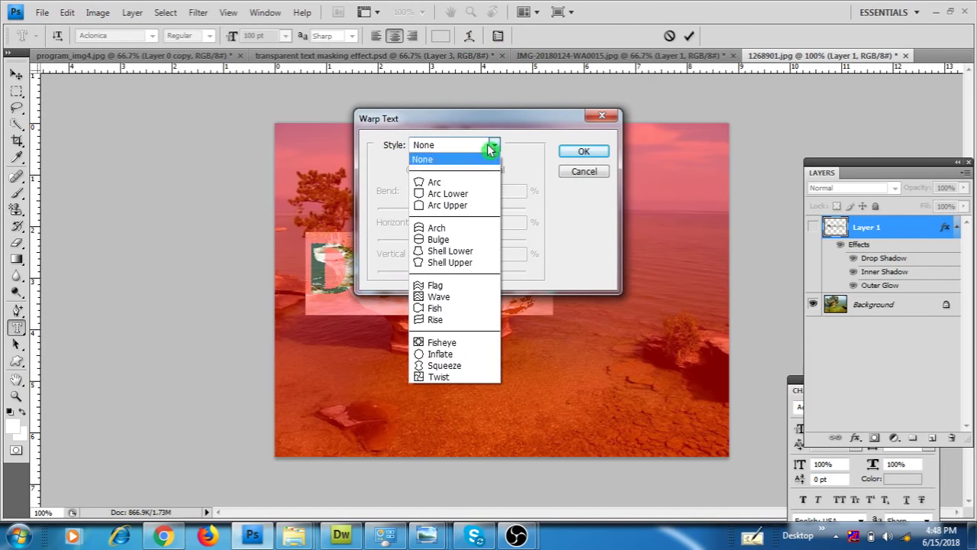
{"action": "left_click", "coordinate": [443, 183]}
{"action": "left_click", "coordinate": [581, 152]}
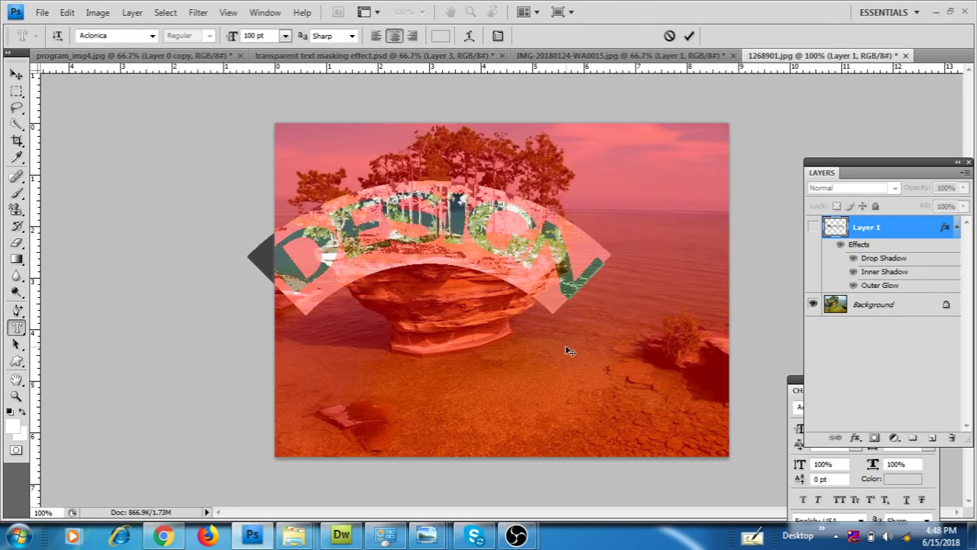
{"action": "left_click_drag", "start_coordinate": [565, 346], "coordinate": [607, 348]}
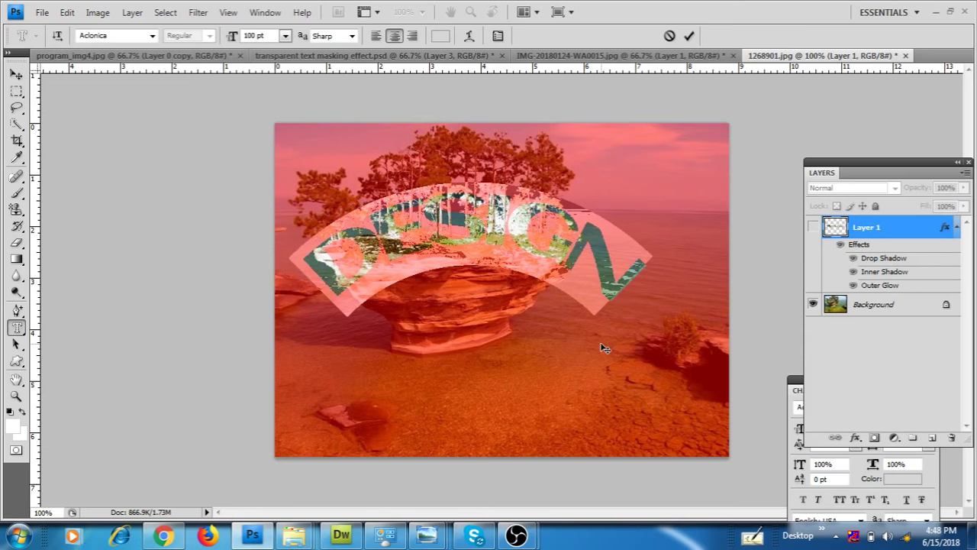
{"action": "key", "text": "ctrl+Return"}
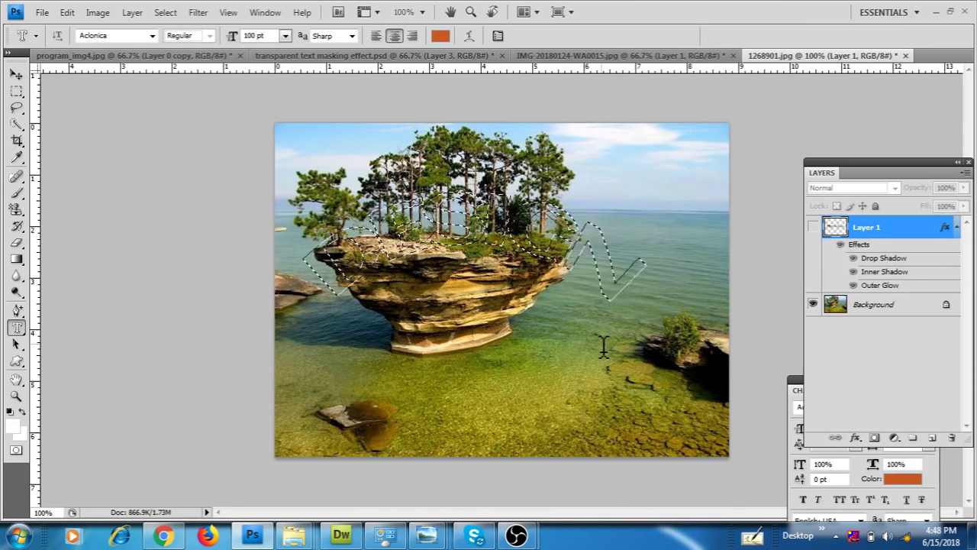
Copy the arched DESIGN selection from the Background layer to a new layer
{"action": "key", "text": "ctrl+j"}
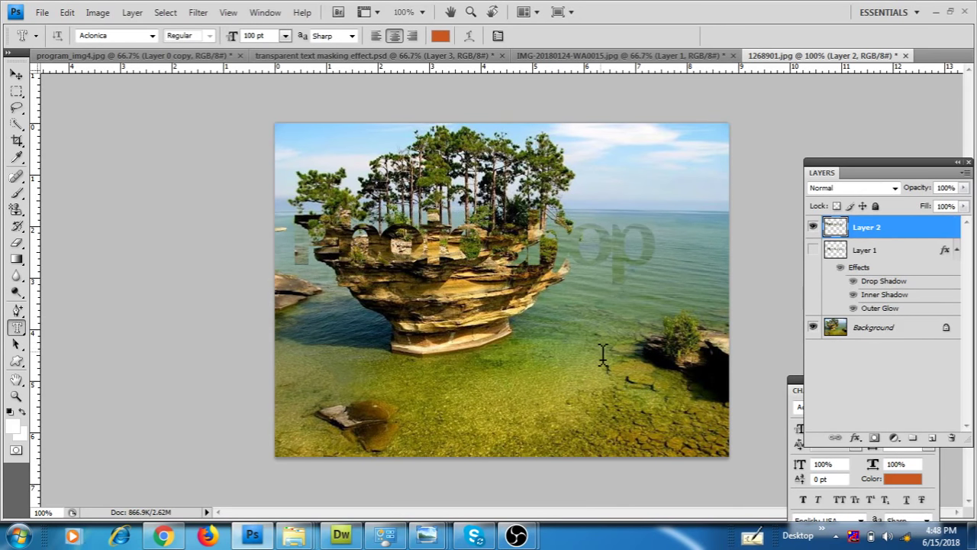
{"action": "key", "text": "ctrl+z"}
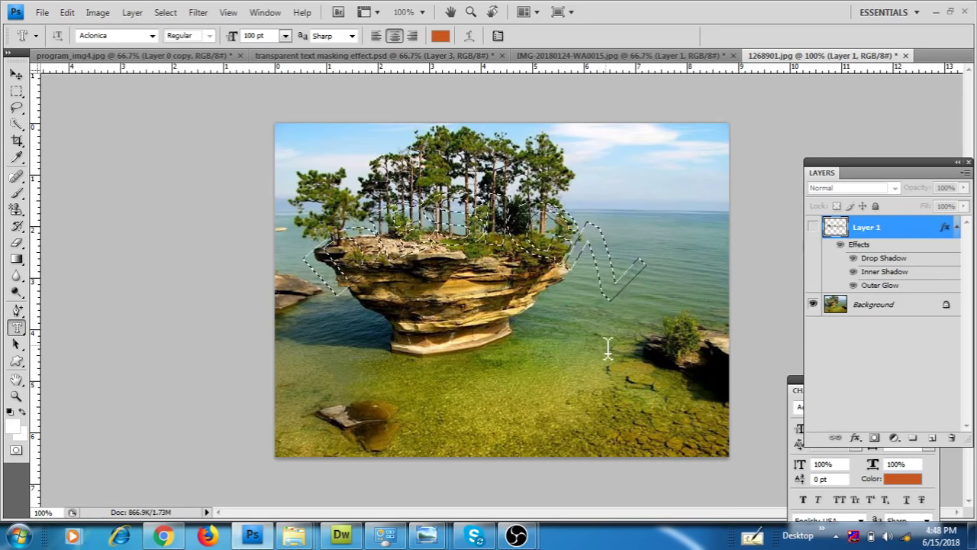
{"action": "left_click", "coordinate": [901, 311]}
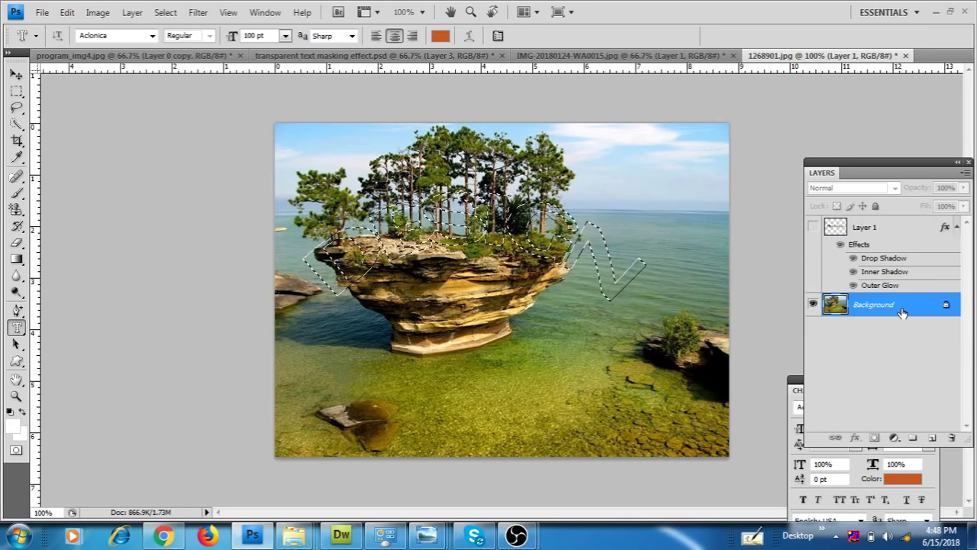
{"action": "key", "text": "ctrl+j"}
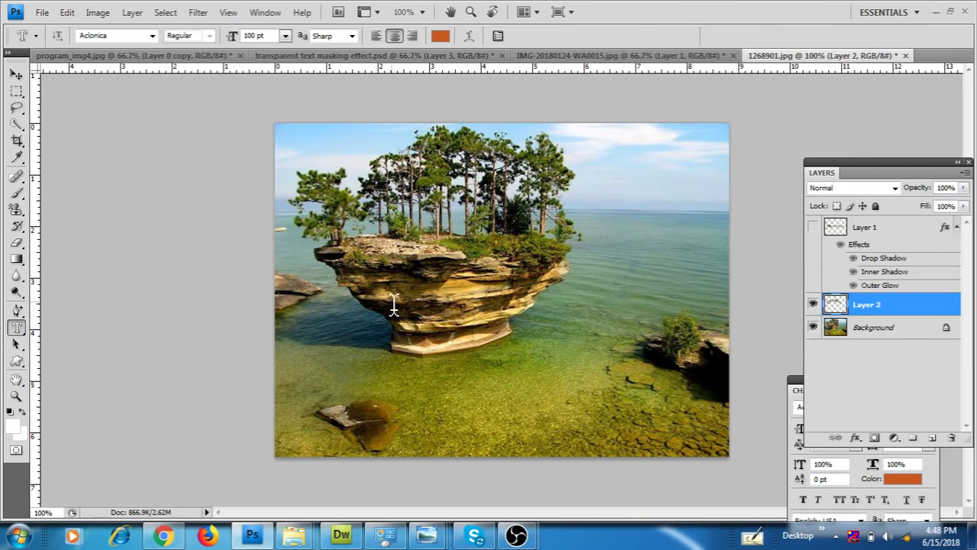
Try moving the arched DESIGN cut-out down over the water and undo the move
{"action": "left_click", "coordinate": [16, 74]}
{"action": "left_click_drag", "start_coordinate": [341, 203], "coordinate": [363, 328]}
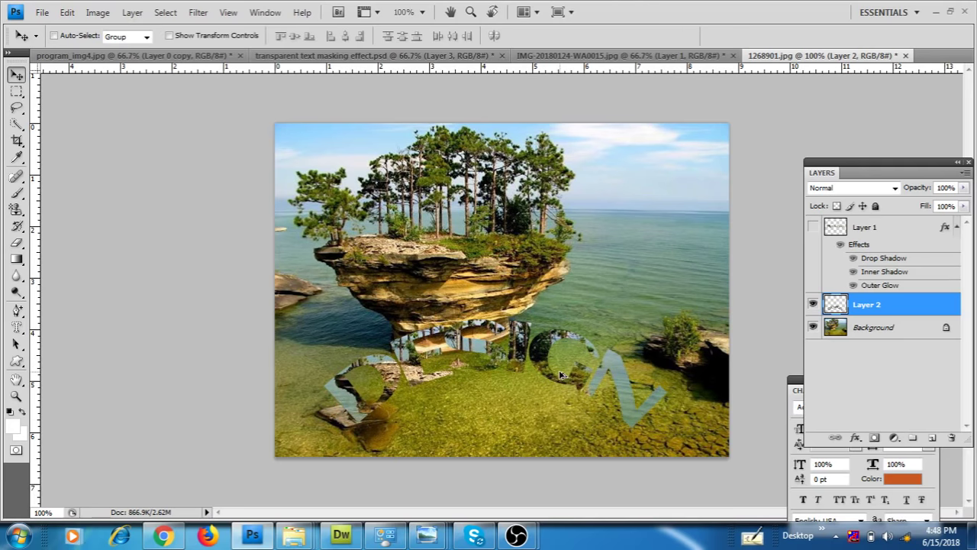
{"action": "key", "text": "ctrl+z"}
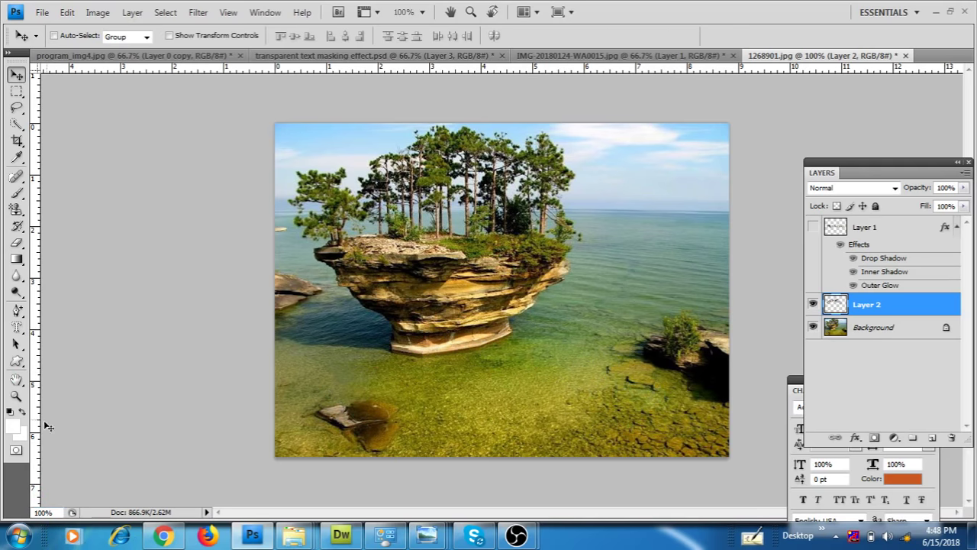
{"action": "left_click", "coordinate": [18, 326]}
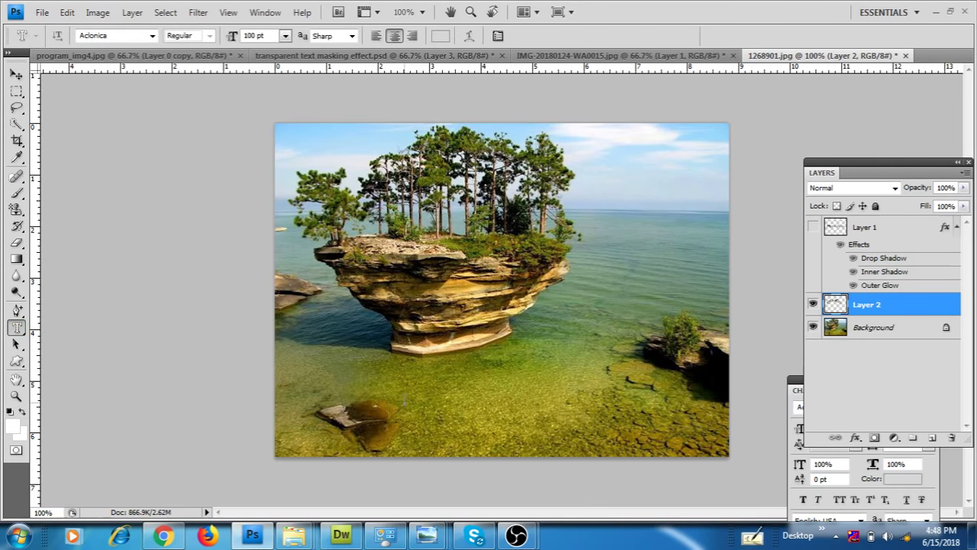
{"action": "left_click", "coordinate": [408, 406]}
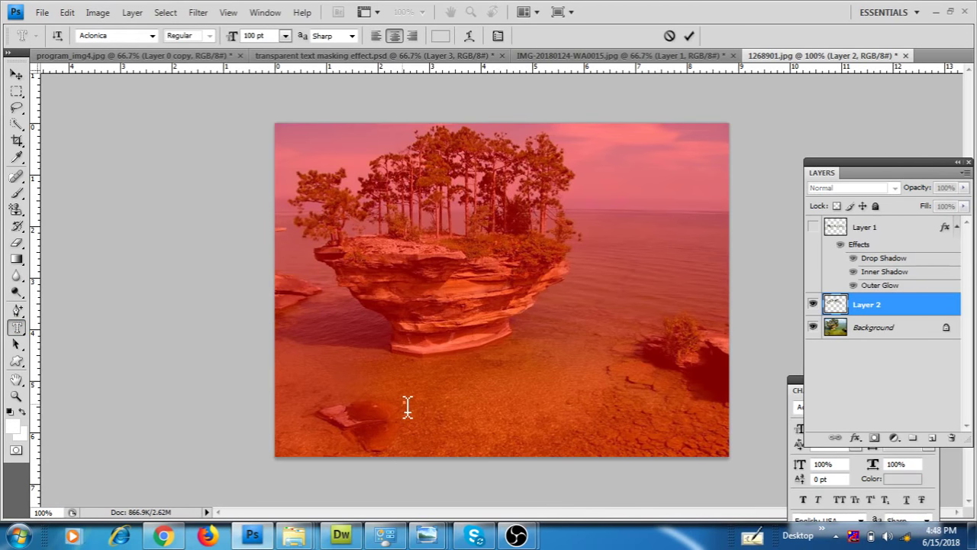
{"action": "type", "text": "DESIGN"}
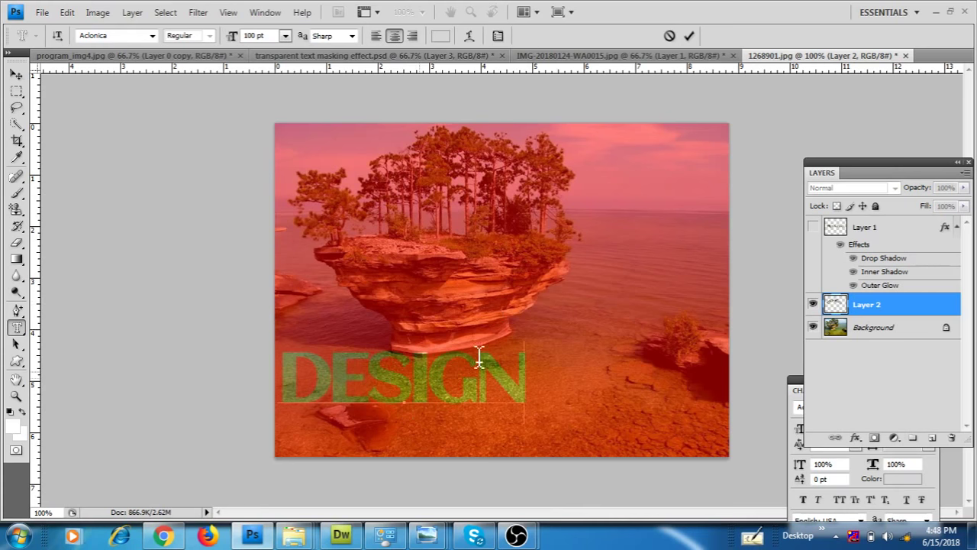
{"action": "key", "text": "ctrl+a"}
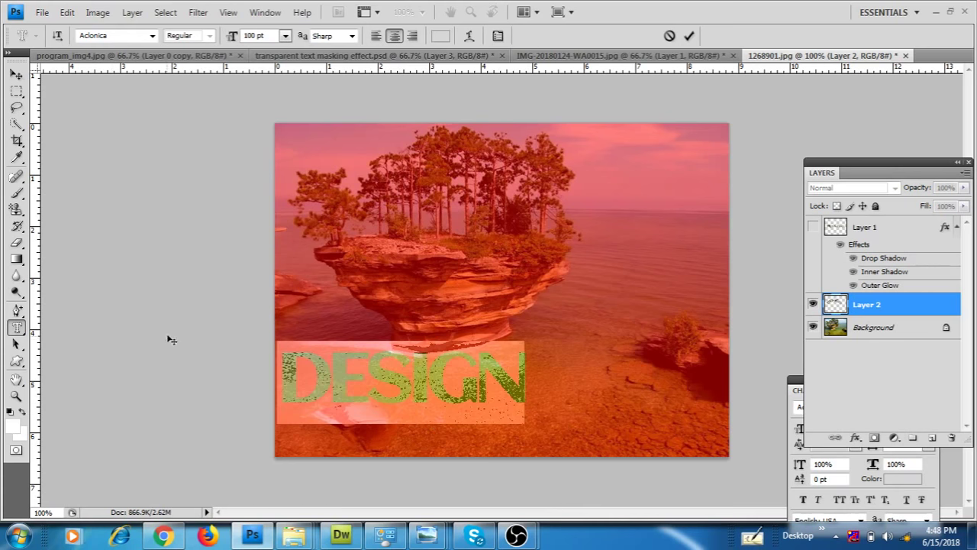
{"action": "key", "text": "BackSpace"}
Enter DESIGN down the island with the Vertical Type Mask Tool, size it to 72 pt and commit it as a selection
{"action": "left_click_drag", "start_coordinate": [17, 328], "coordinate": [81, 369]}
{"action": "left_click", "coordinate": [409, 335]}
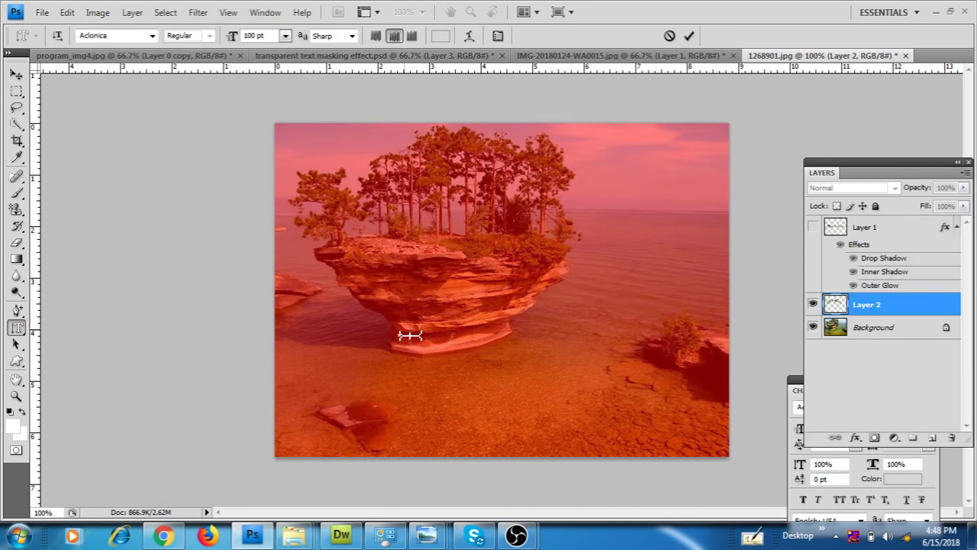
{"action": "type", "text": "DESIG"}
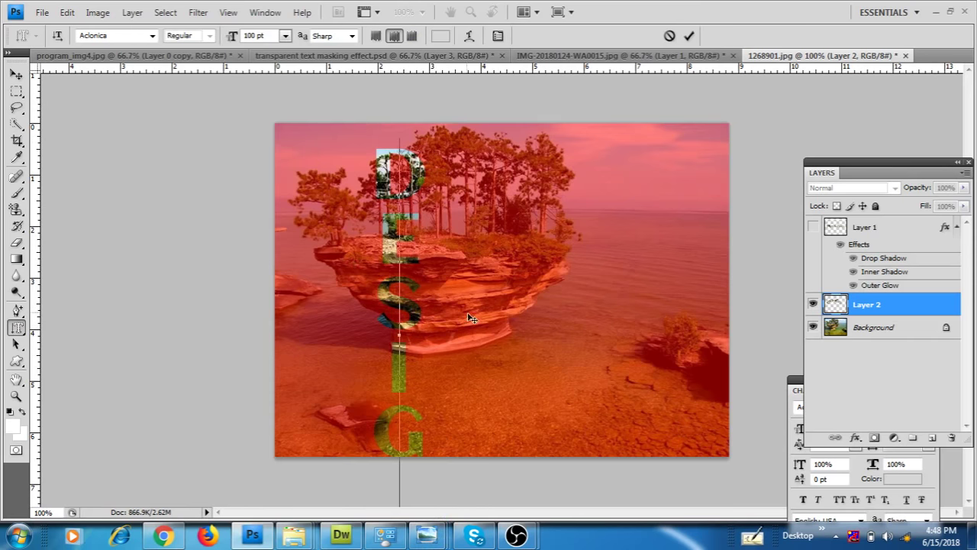
{"action": "left_click_drag", "start_coordinate": [403, 208], "coordinate": [419, 517]}
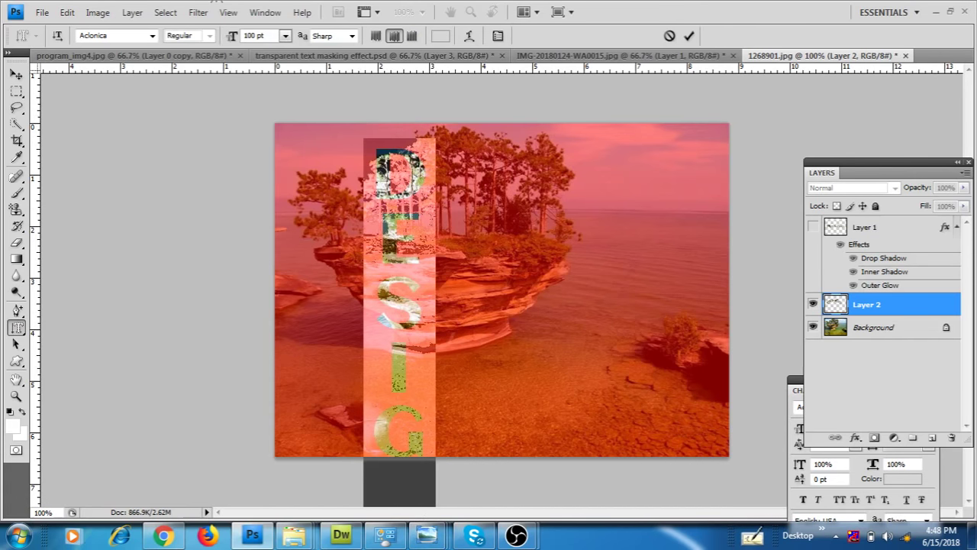
{"action": "left_click", "coordinate": [284, 36]}
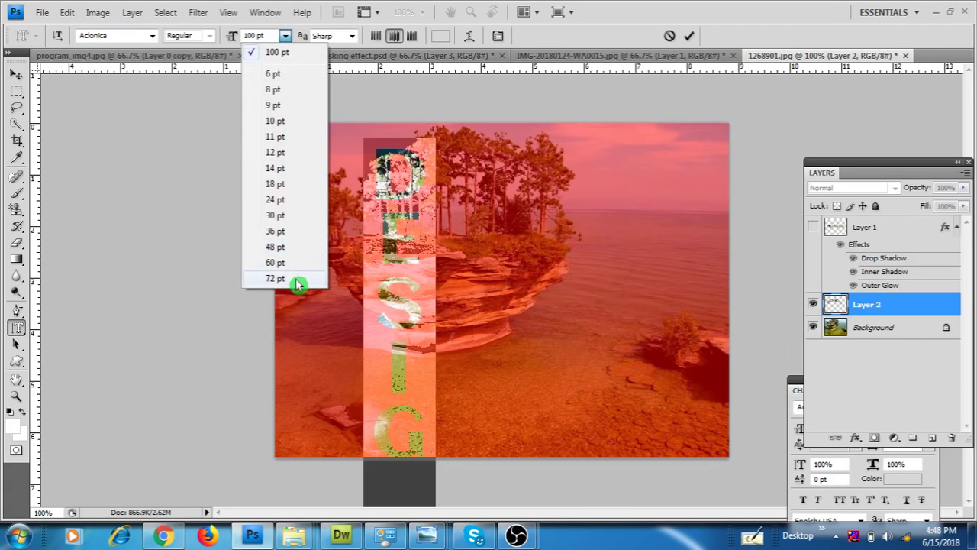
{"action": "left_click", "coordinate": [276, 279]}
{"action": "left_click", "coordinate": [17, 73]}
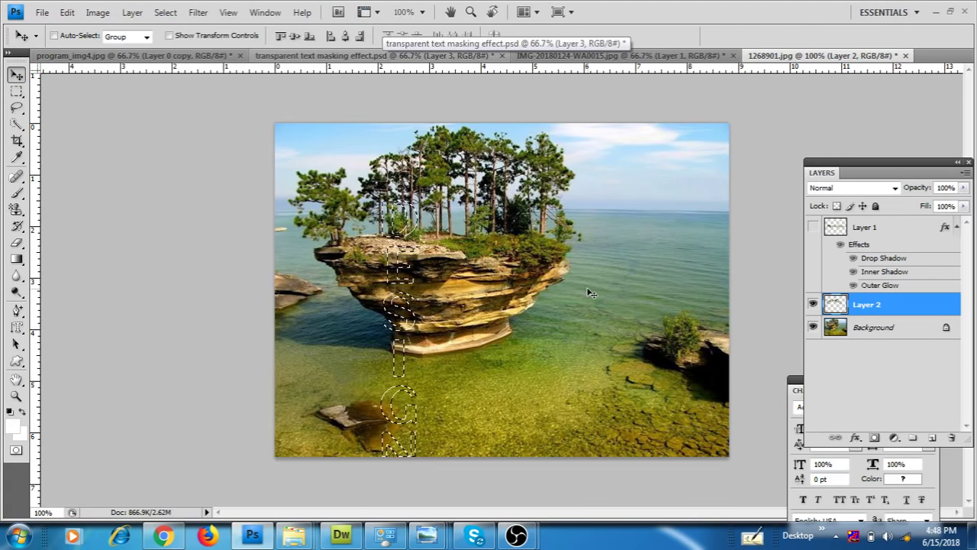
Copy the vertical selection from Layer 2 to a new layer, bring it to the front, hide Layer 2 and move the fragments over the water
{"action": "key", "text": "ctrl+j"}
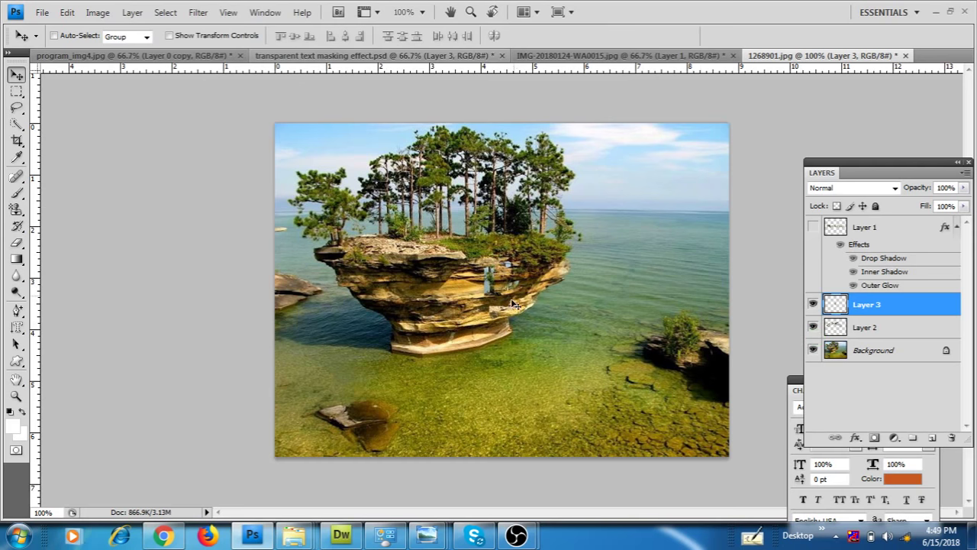
{"action": "key", "text": "ctrl+shift+bracketright"}
{"action": "left_click", "coordinate": [813, 326]}
{"action": "left_click_drag", "start_coordinate": [495, 374], "coordinate": [716, 368]}
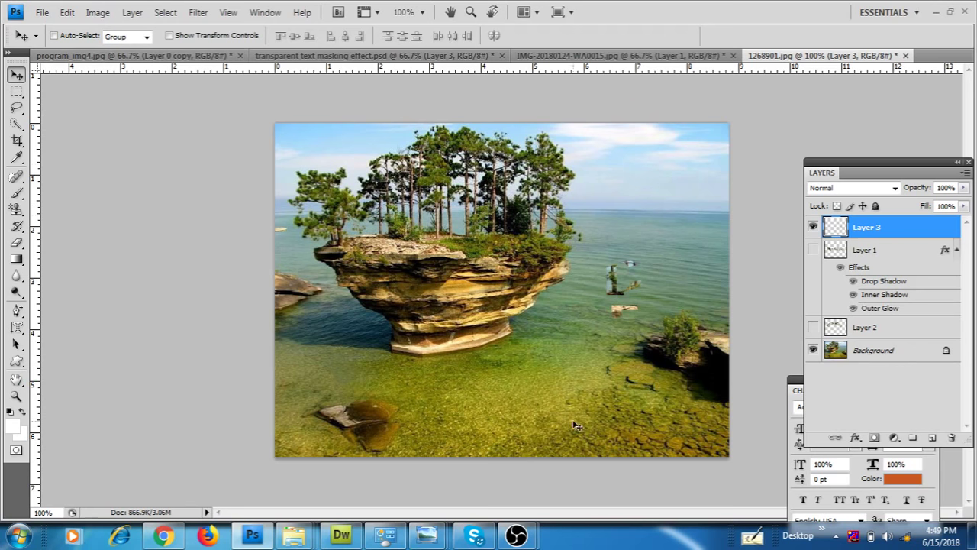
Hide Layer 3 and, on the Background, place vertical 72 pt DESIGN mask text over the water beside the island as a selection
{"action": "left_click", "coordinate": [17, 327]}
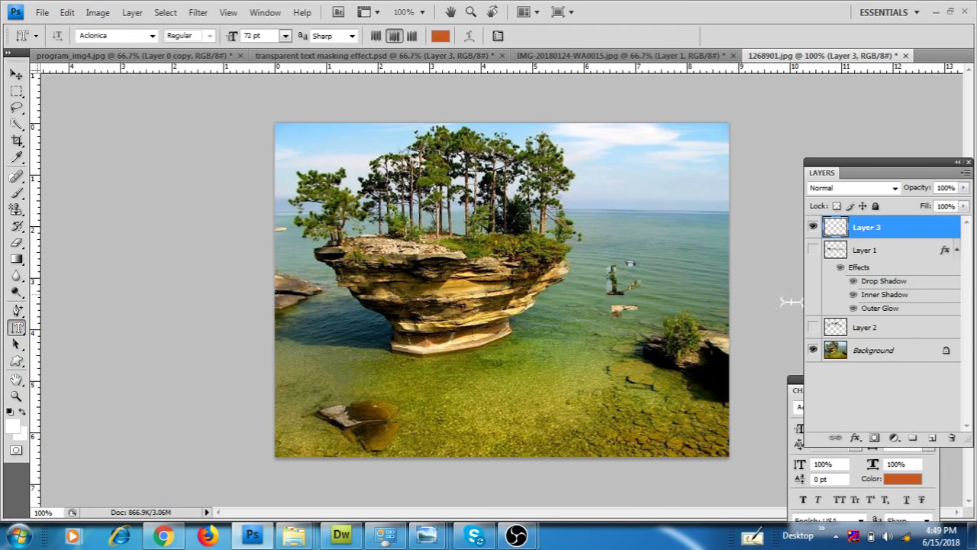
{"action": "left_click", "coordinate": [813, 227]}
{"action": "left_click", "coordinate": [907, 352]}
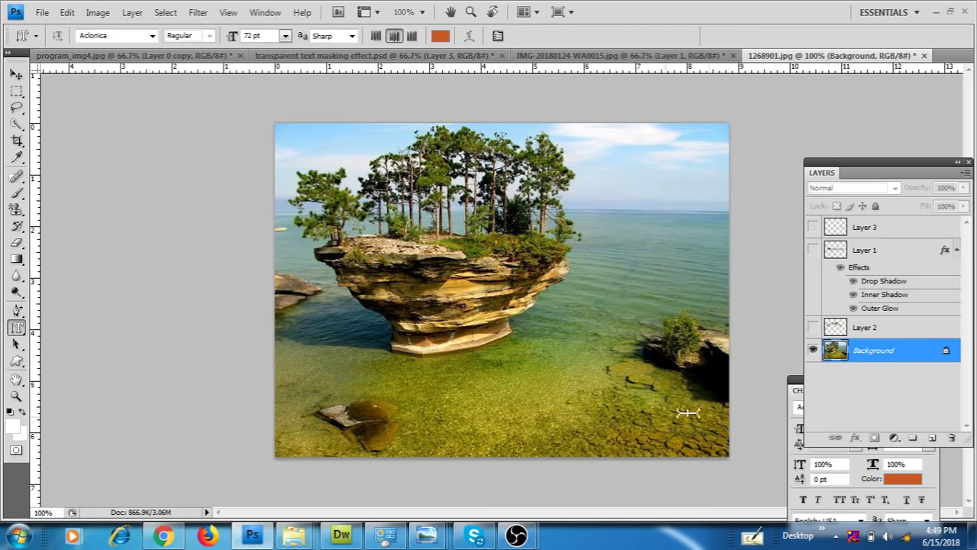
{"action": "left_click", "coordinate": [594, 390]}
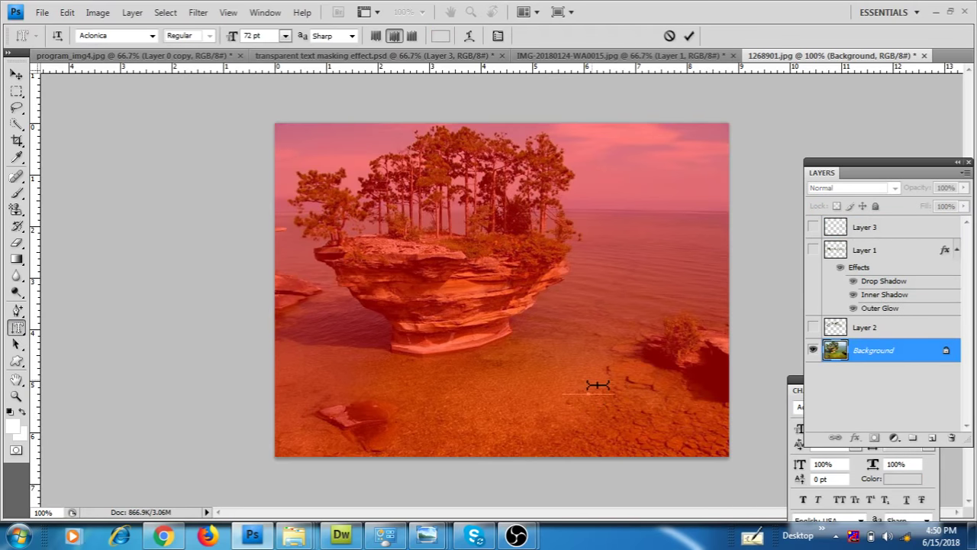
{"action": "type", "text": "DESIGN"}
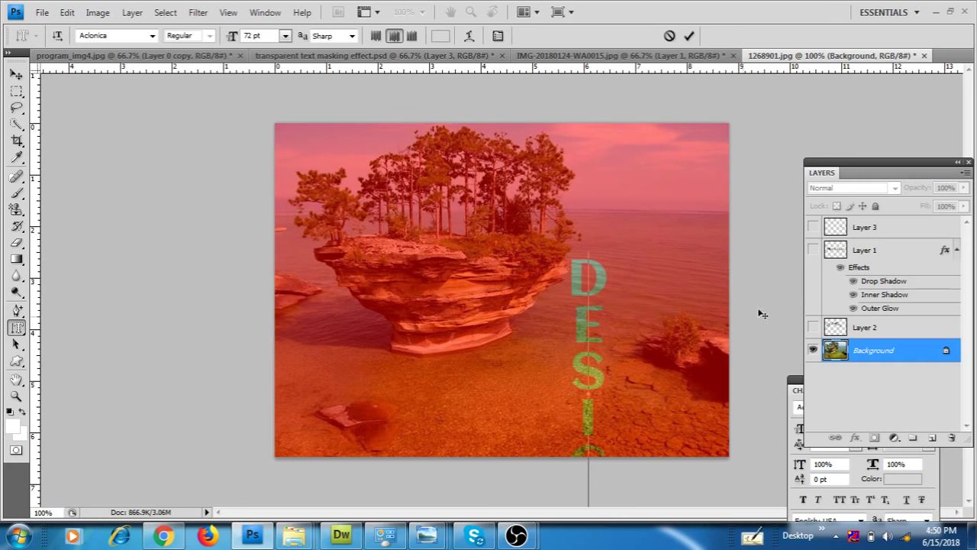
{"action": "left_click_drag", "start_coordinate": [708, 323], "coordinate": [722, 234]}
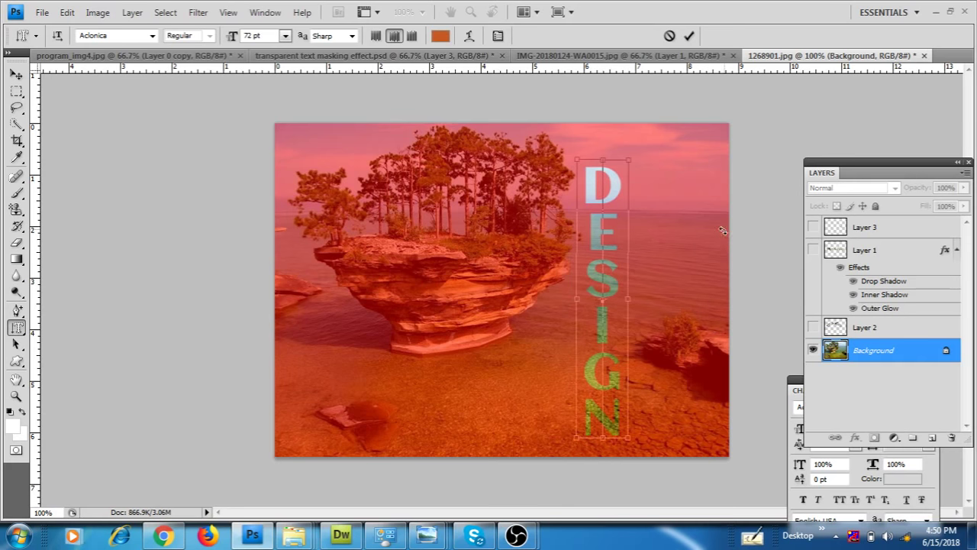
{"action": "key", "text": "ctrl+Return"}
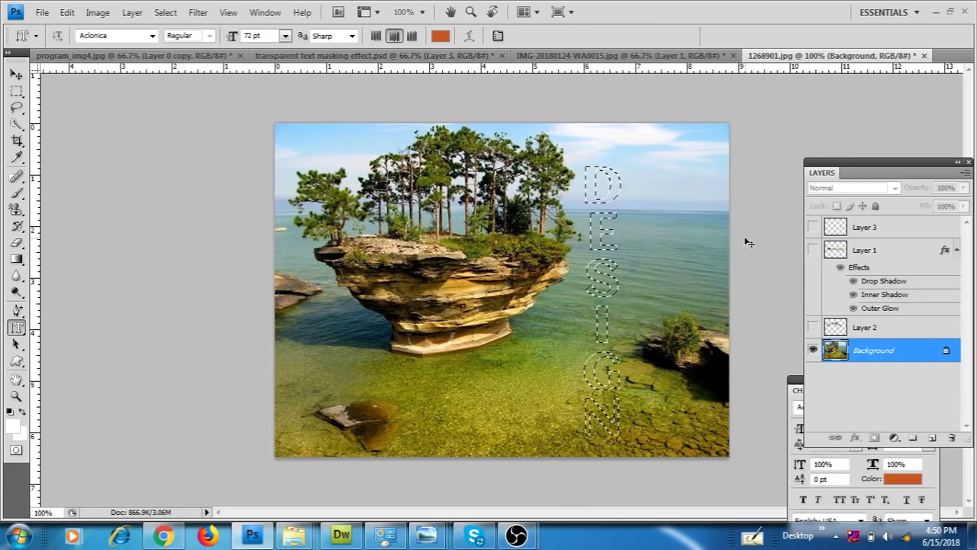
Copy the vertical DESIGN selection to a new layer and check the cut-out by briefly hiding the Background
{"action": "key", "text": "ctrl+j"}
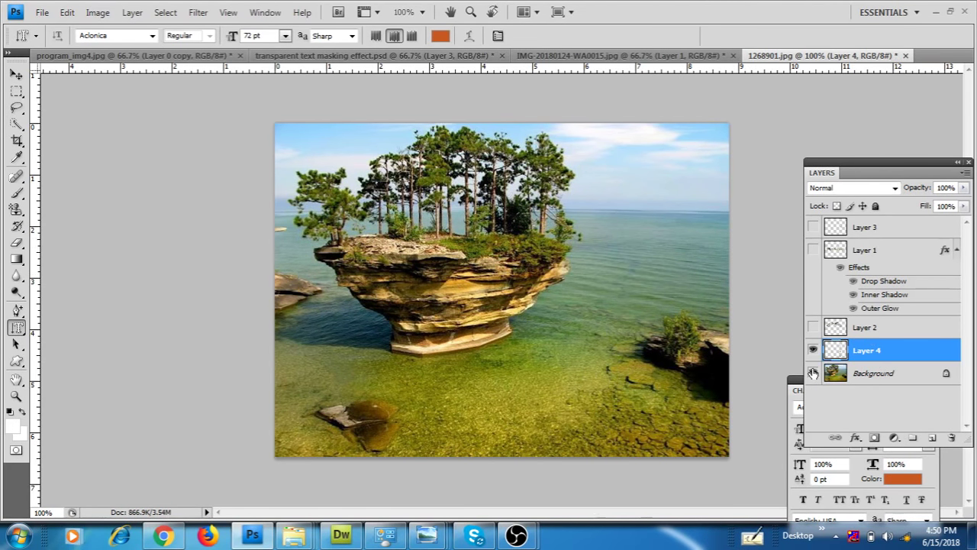
{"action": "left_click", "coordinate": [813, 373]}
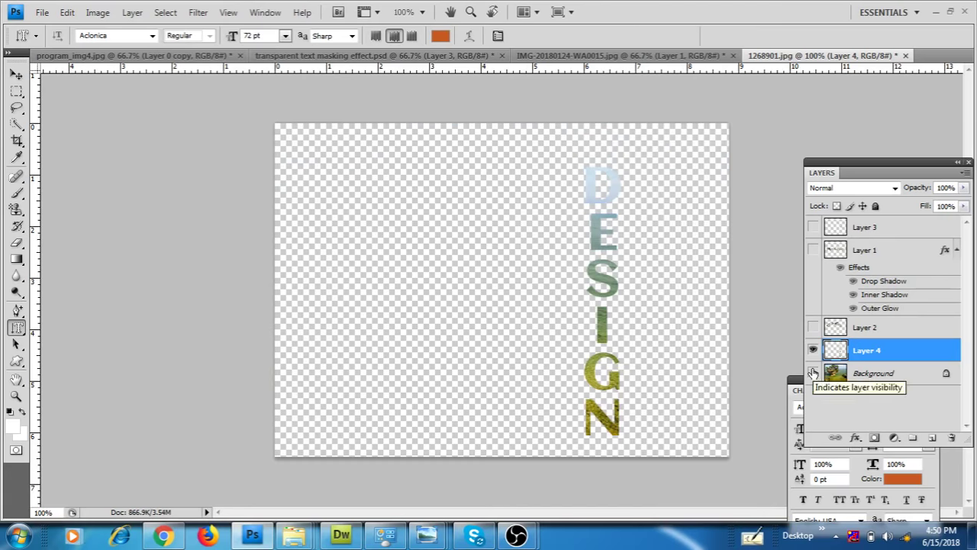
{"action": "left_click", "coordinate": [813, 373]}
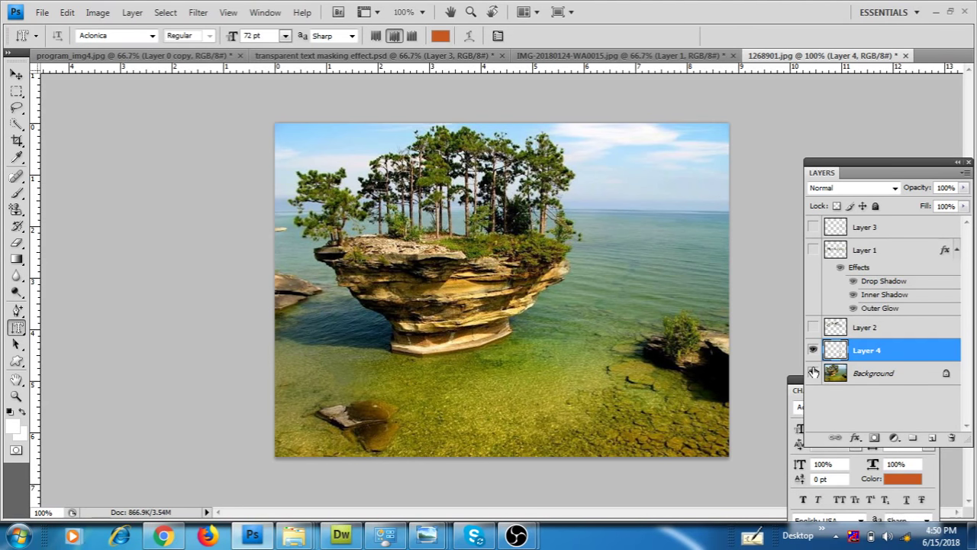
In IMG-20180124-WA0015.jpg, hide the Background and save the Rk cut-out to the Desktop as a PNG with interlace None
{"action": "left_click", "coordinate": [532, 56]}
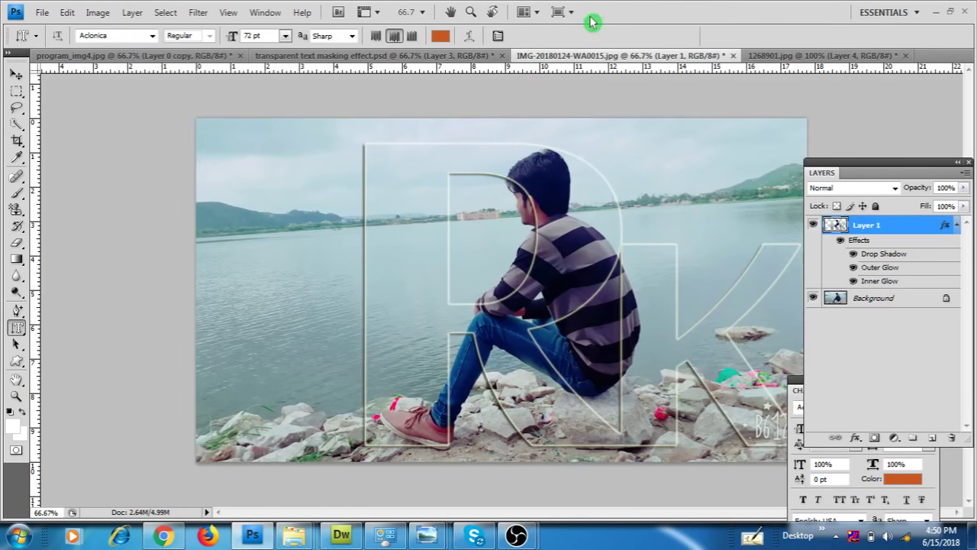
{"action": "left_click", "coordinate": [812, 297]}
{"action": "left_click", "coordinate": [42, 13]}
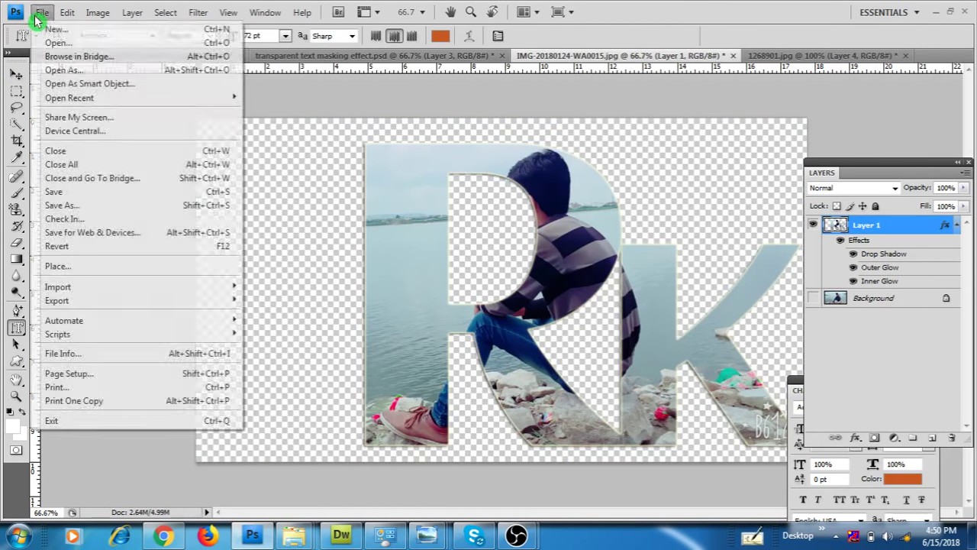
{"action": "left_click", "coordinate": [93, 206]}
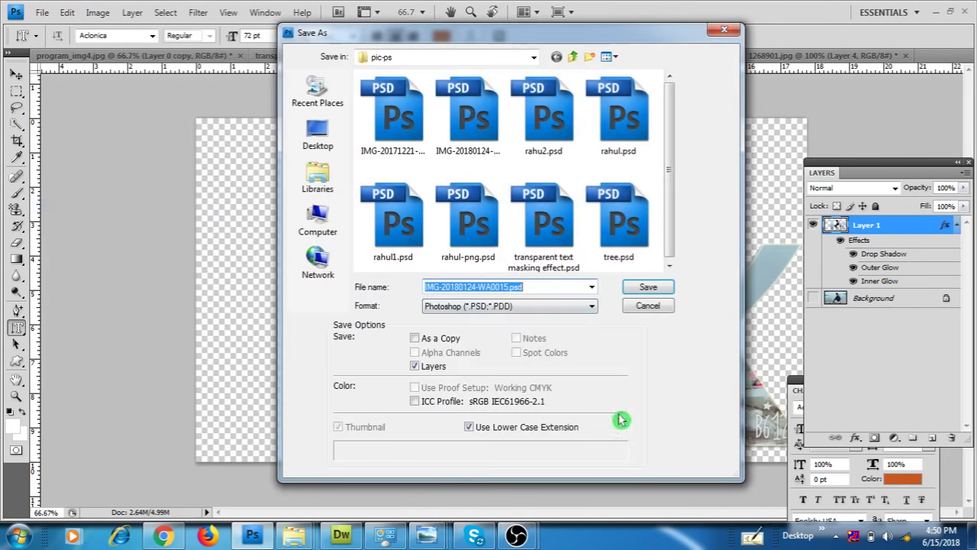
{"action": "left_click", "coordinate": [572, 305]}
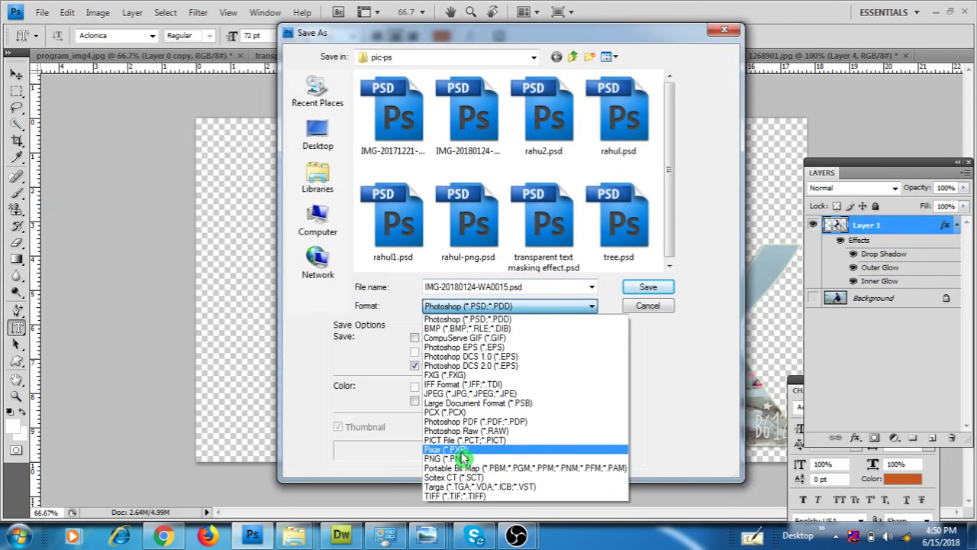
{"action": "left_click", "coordinate": [464, 458]}
{"action": "left_click", "coordinate": [321, 135]}
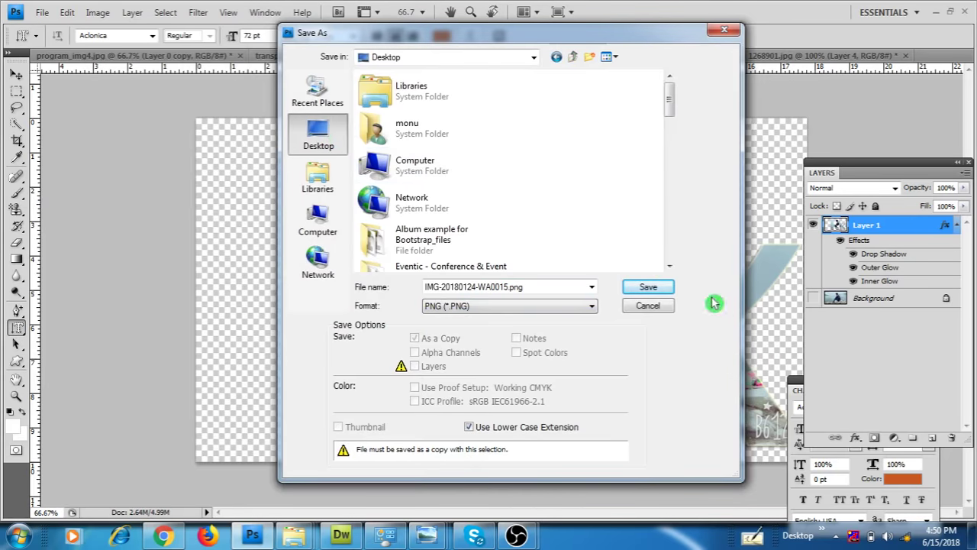
{"action": "left_click", "coordinate": [648, 286]}
{"action": "left_click", "coordinate": [420, 198]}
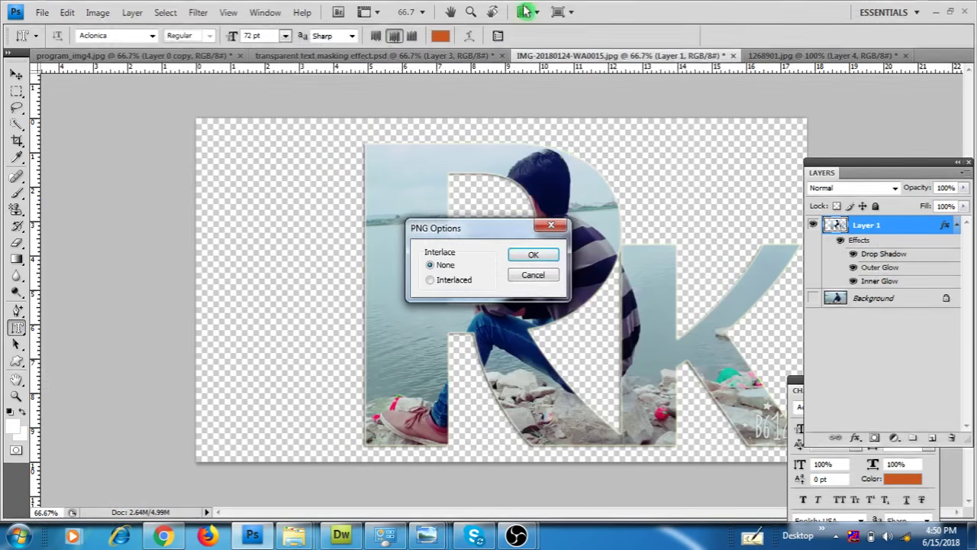
{"action": "left_click", "coordinate": [533, 254]}
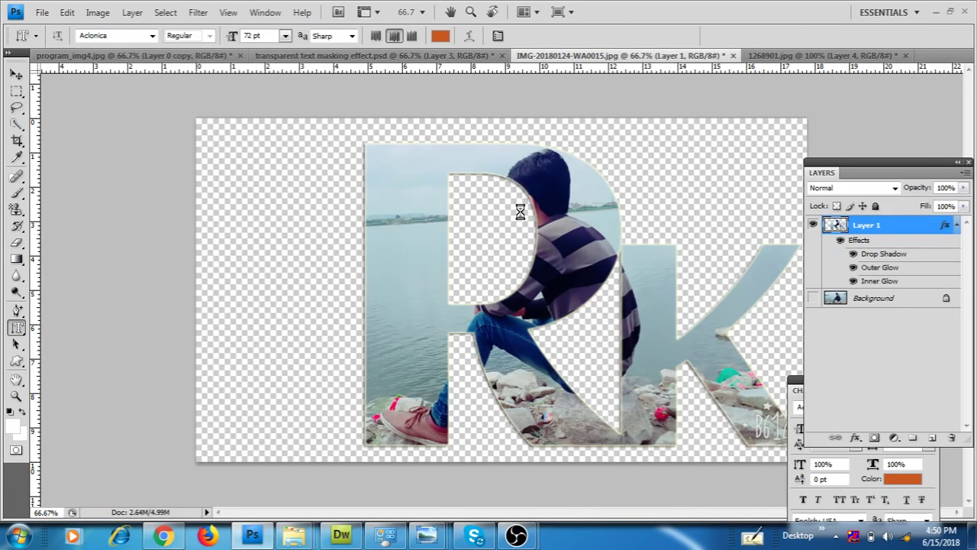
Open the exported IMG-20180124-WA0015.png from the desktop to examine its transparent background
{"action": "key", "text": "super+d"}
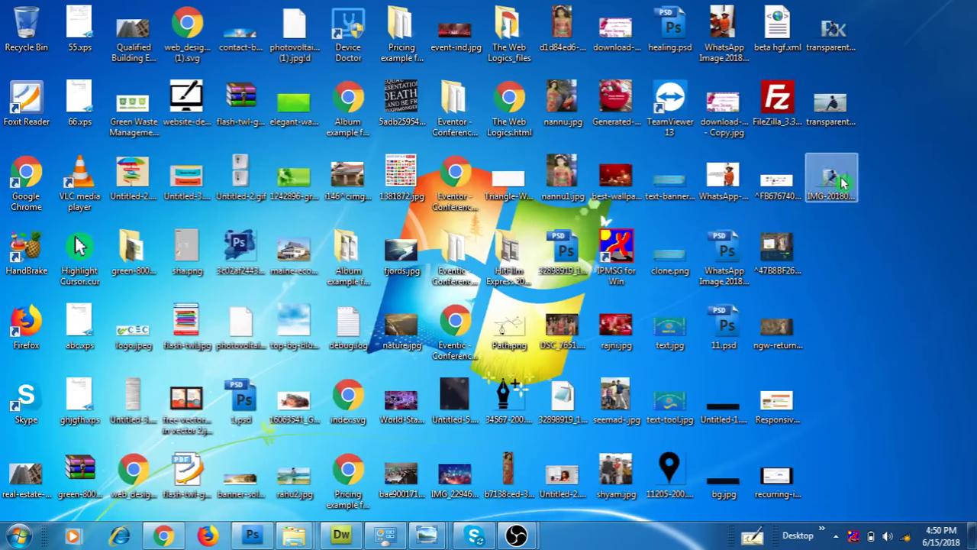
{"action": "double_click", "coordinate": [832, 180]}
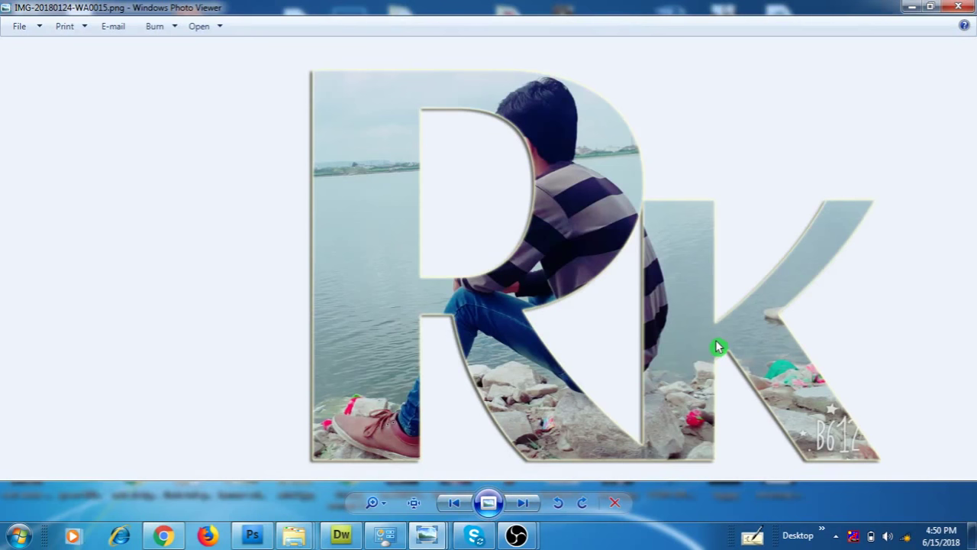
Switch back to Photoshop and show the Background layer of the Rk photo again
{"action": "left_click", "coordinate": [252, 536]}
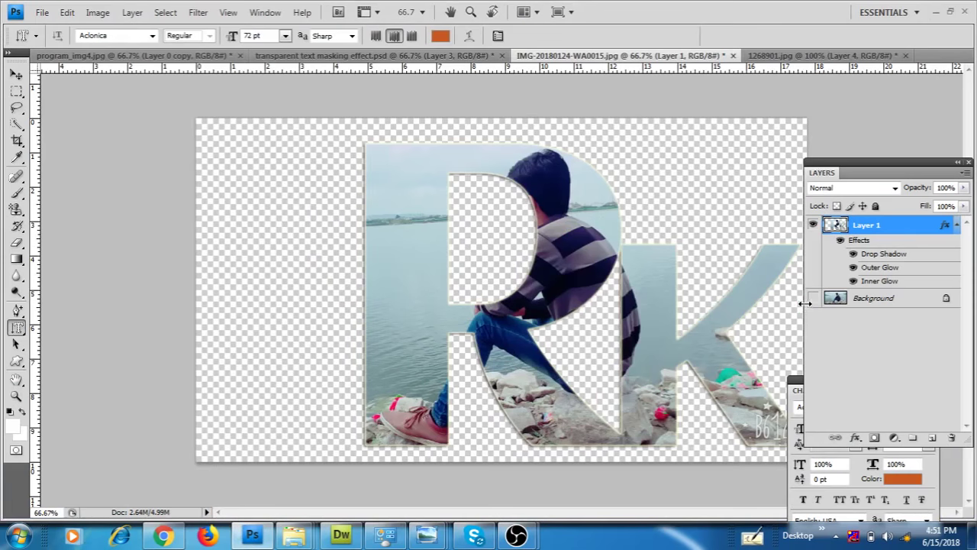
{"action": "left_click", "coordinate": [806, 303]}
{"action": "left_click", "coordinate": [812, 299]}
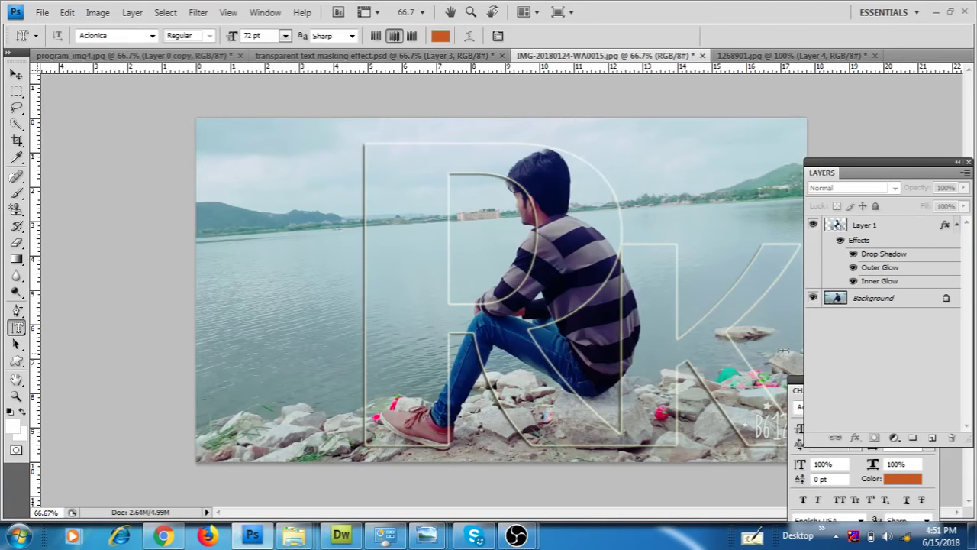